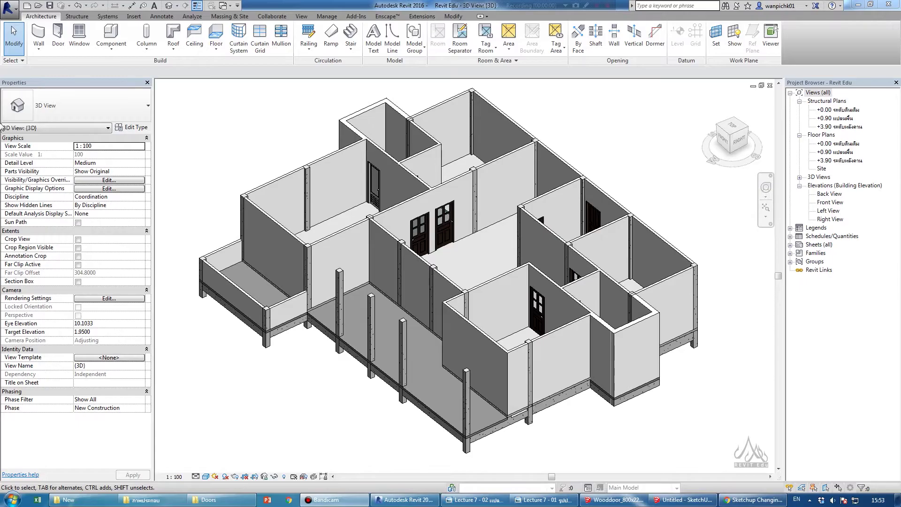
Step: Create a new door family from the Metric Door template
{"action": "left_click", "coordinate": [58, 146]}
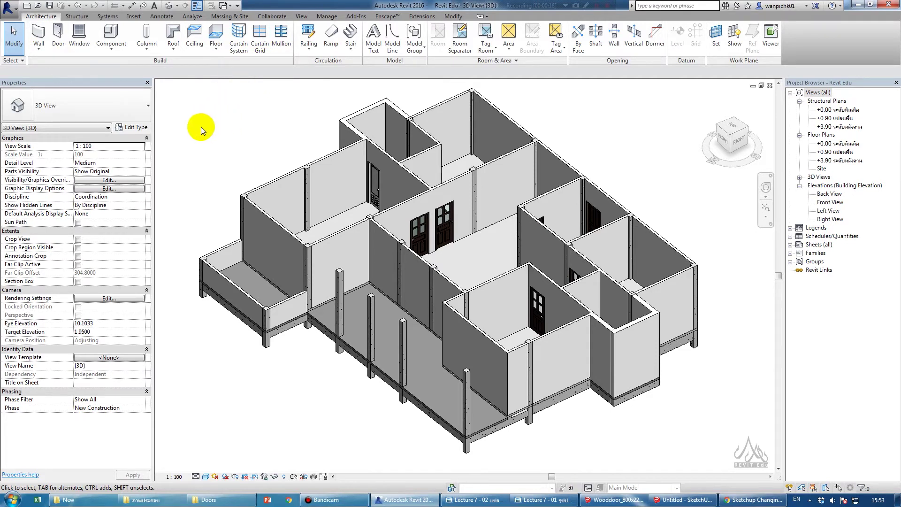
{"action": "left_click", "coordinate": [10, 10]}
{"action": "mouse_move", "coordinate": [30, 43]}
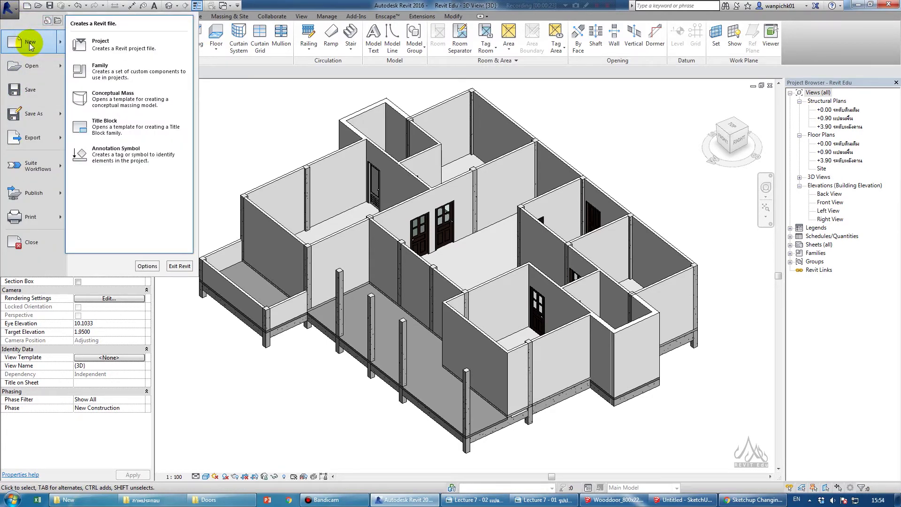
{"action": "left_click", "coordinate": [92, 71]}
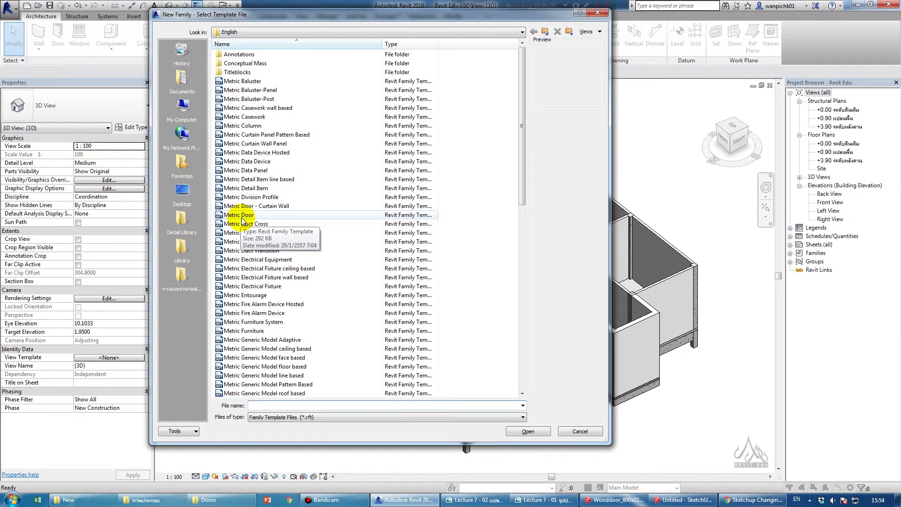
{"action": "left_click", "coordinate": [242, 217]}
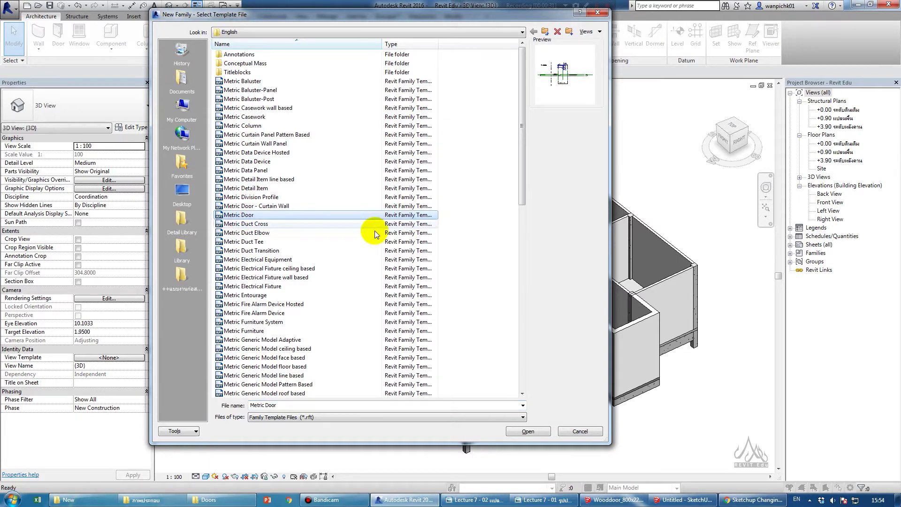
{"action": "left_click", "coordinate": [538, 433]}
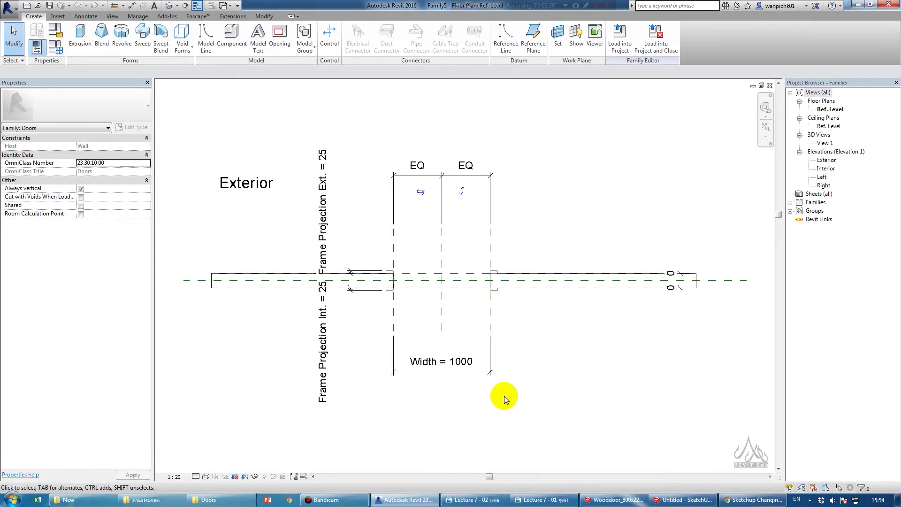
Step: Delete the left and right jamb frame pieces, then switch to the SketchUp door model
{"action": "scroll", "coordinate": [422, 338], "scroll_direction": "up", "scroll_amount": 3}
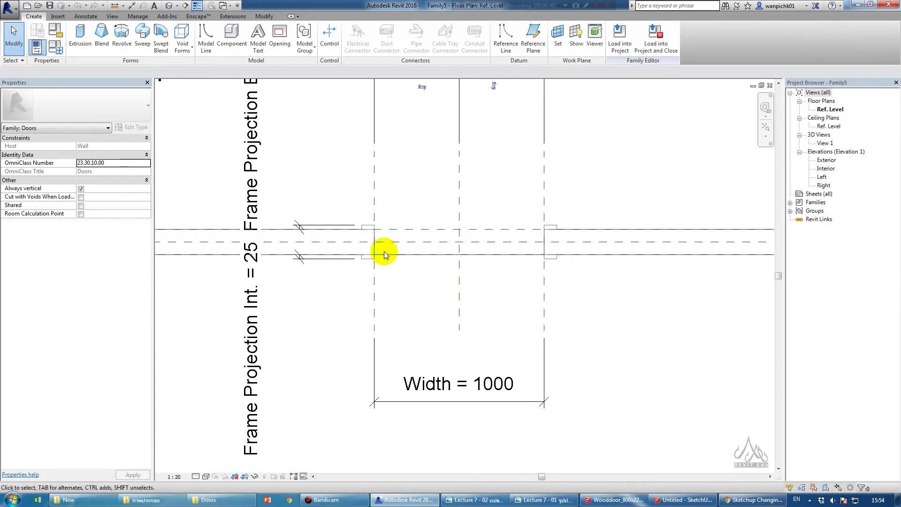
{"action": "left_click", "coordinate": [367, 257]}
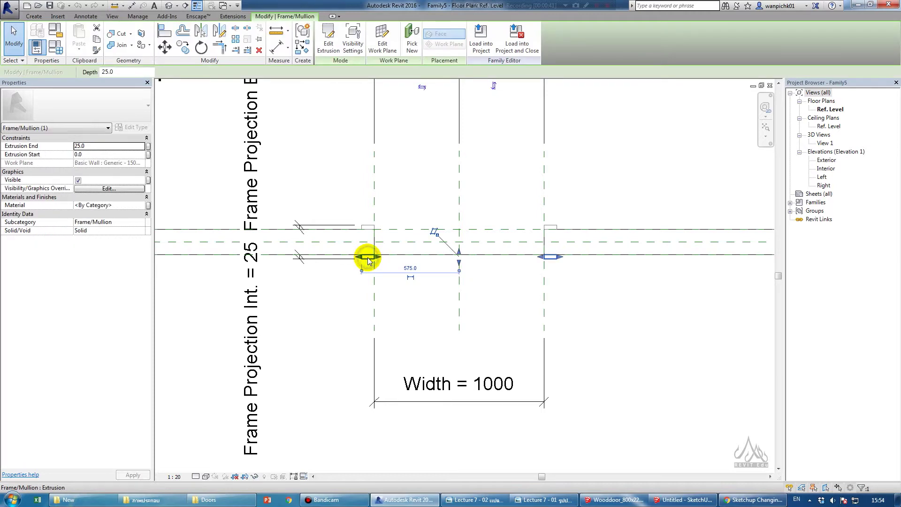
{"action": "left_click_drag", "start_coordinate": [367, 258], "coordinate": [368, 228]}
{"action": "key", "text": "Escape"}
{"action": "left_click", "coordinate": [368, 230]}
{"action": "key", "text": "Escape"}
{"action": "scroll", "coordinate": [470, 361], "scroll_direction": "down", "scroll_amount": 5}
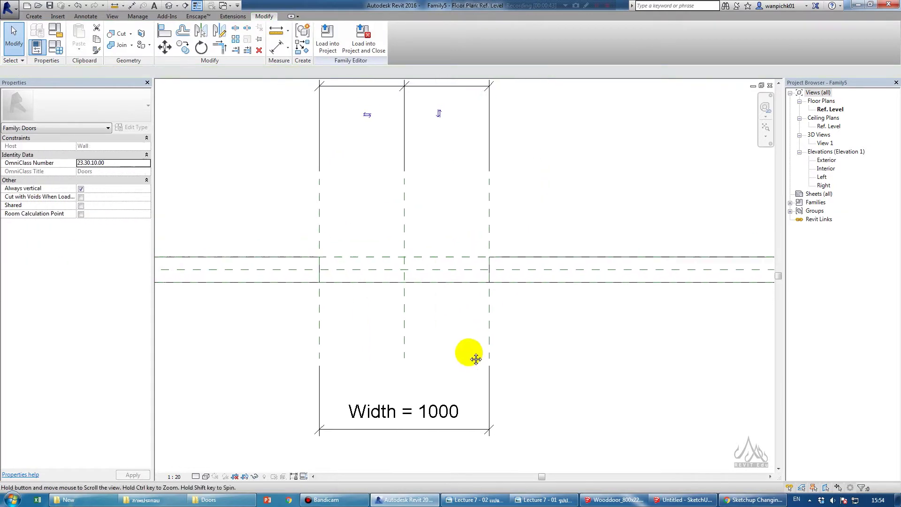
{"action": "scroll", "coordinate": [384, 361], "scroll_direction": "up", "scroll_amount": 2}
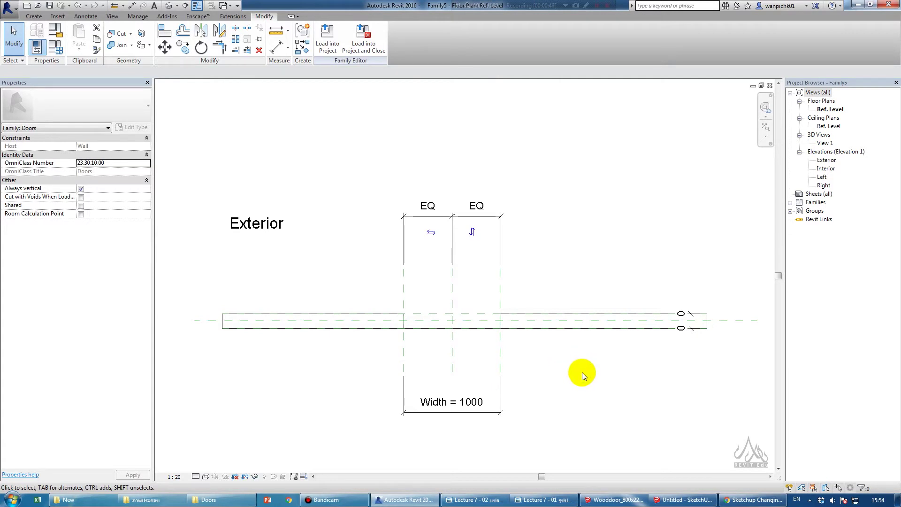
{"action": "left_click", "coordinate": [686, 499]}
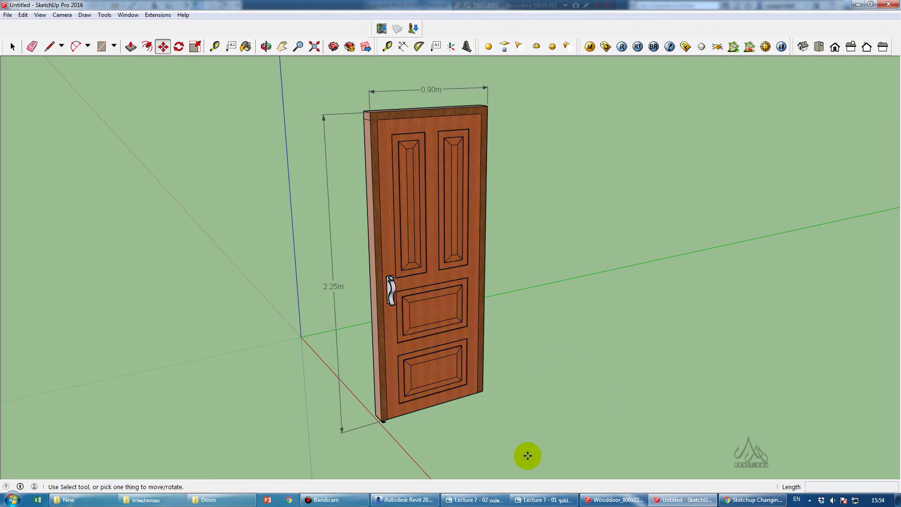
Step: Review the SketchUp door's 0.90m width and 2.25m height, then return to Revit
{"action": "left_click", "coordinate": [410, 501]}
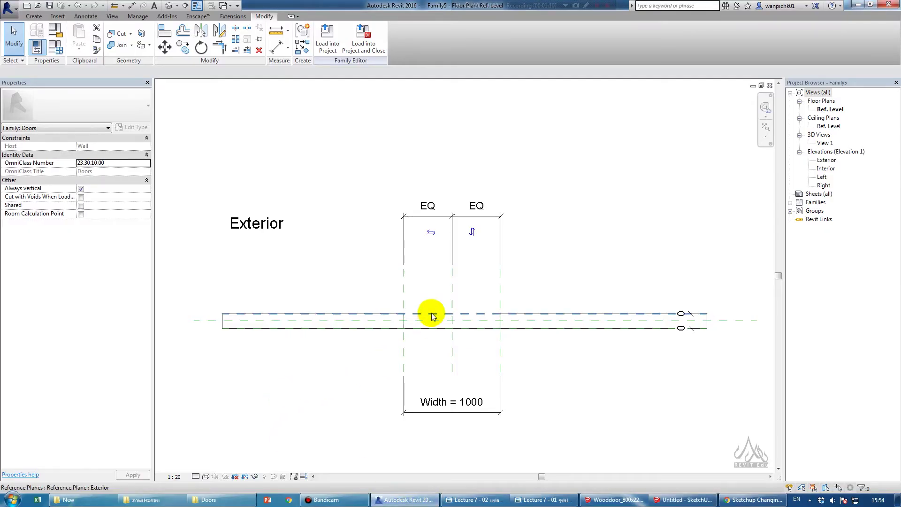
Step: Set the family's length units to meters rounded to 2 decimal places
{"action": "left_click", "coordinate": [335, 138]}
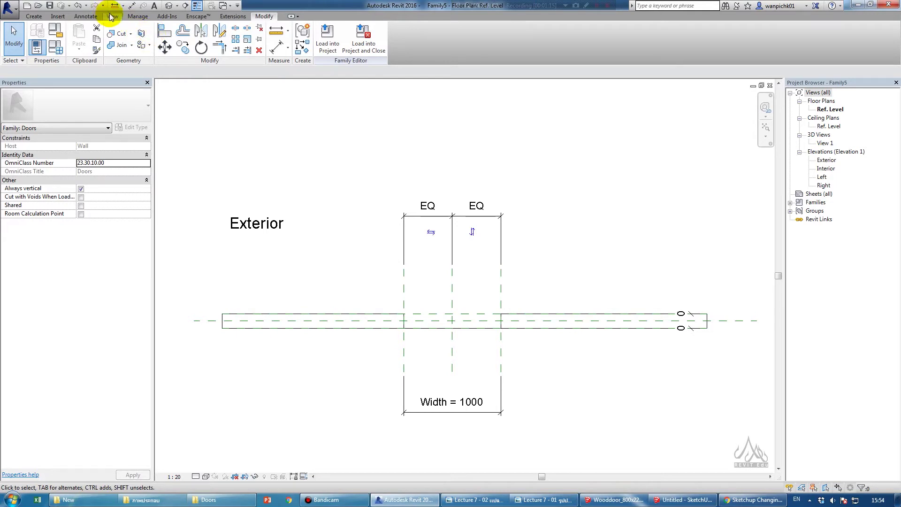
{"action": "left_click", "coordinate": [136, 17]}
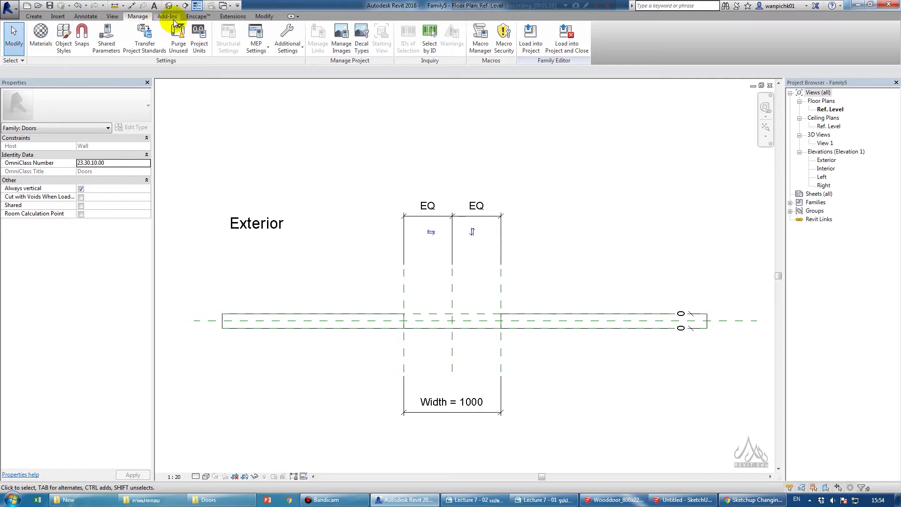
{"action": "left_click", "coordinate": [198, 49]}
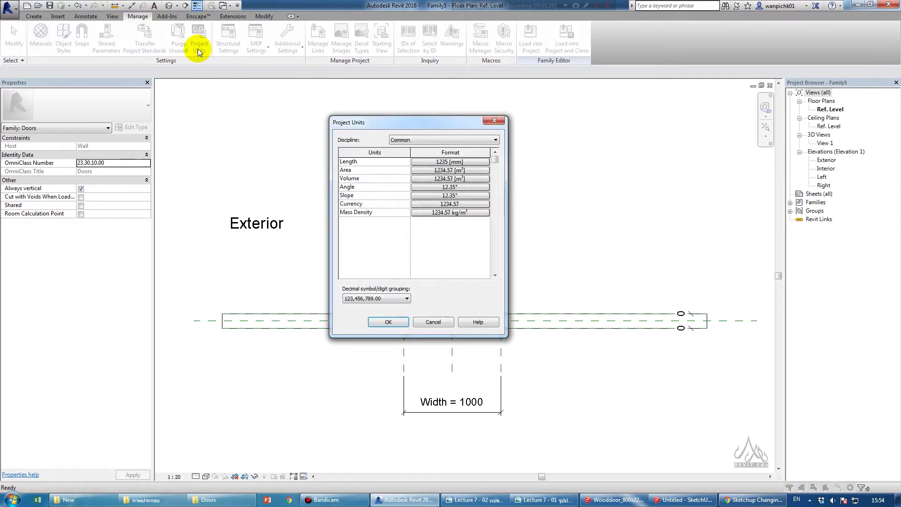
{"action": "left_click", "coordinate": [441, 162]}
{"action": "left_click", "coordinate": [421, 148]}
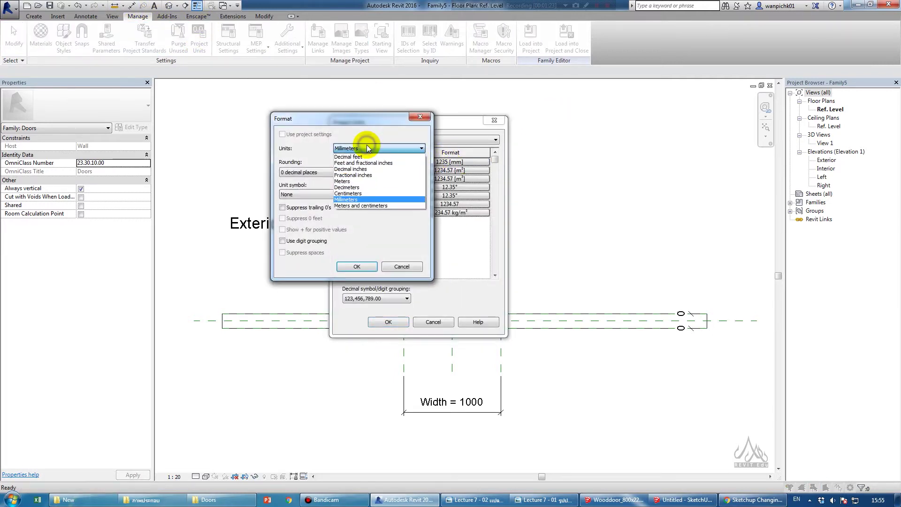
{"action": "left_click", "coordinate": [352, 181]}
{"action": "left_click", "coordinate": [309, 172]}
{"action": "left_click", "coordinate": [302, 190]}
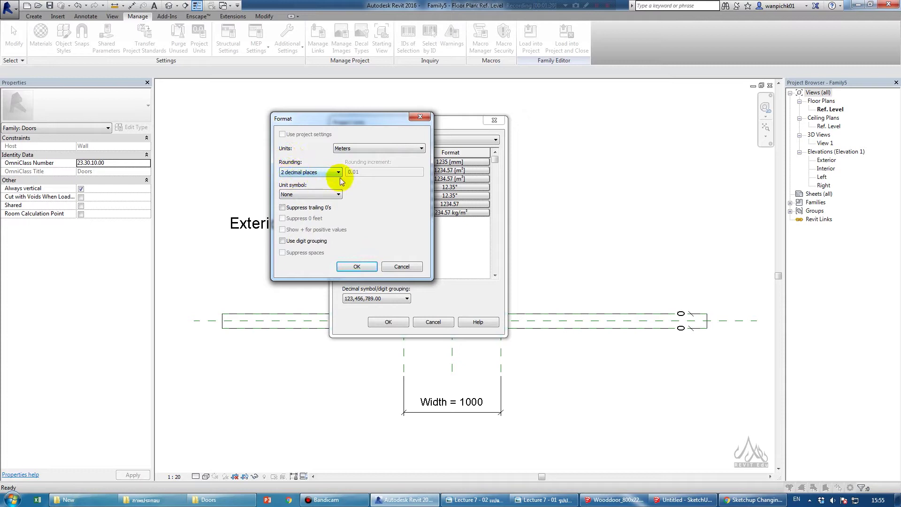
{"action": "left_click", "coordinate": [356, 266]}
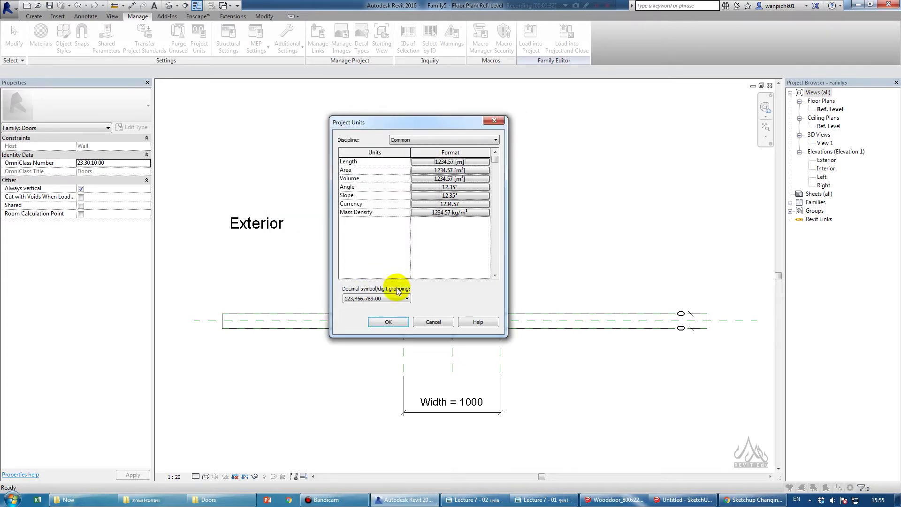
{"action": "left_click", "coordinate": [387, 323]}
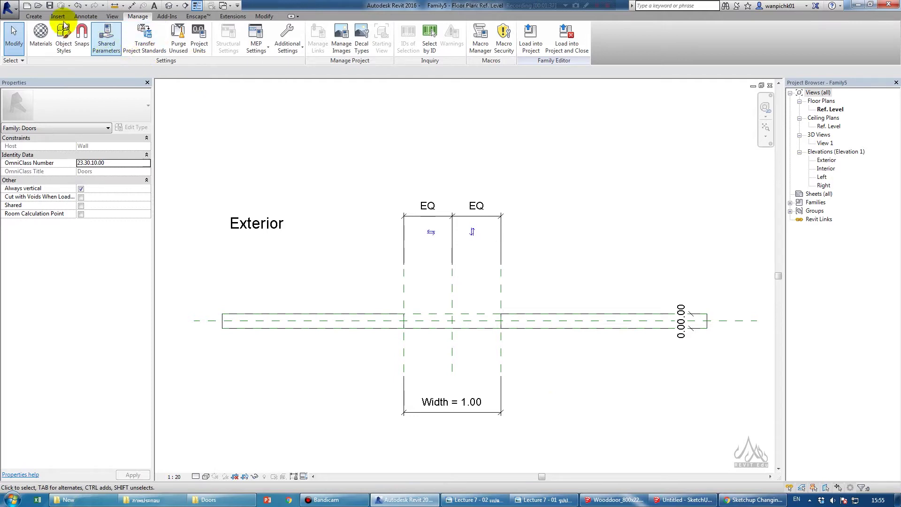
Step: Set the door family type's Height to 2.25 and Width to 0.9
{"action": "left_click", "coordinate": [34, 16]}
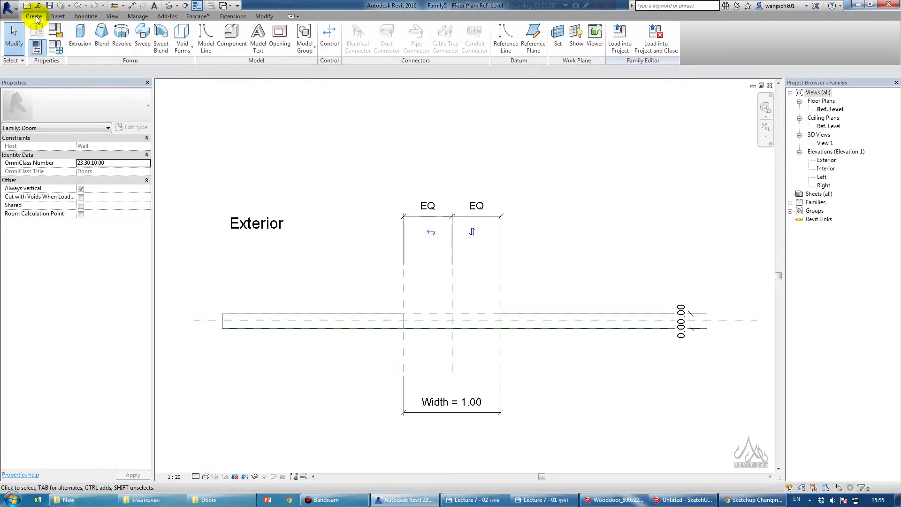
{"action": "left_click", "coordinate": [53, 49]}
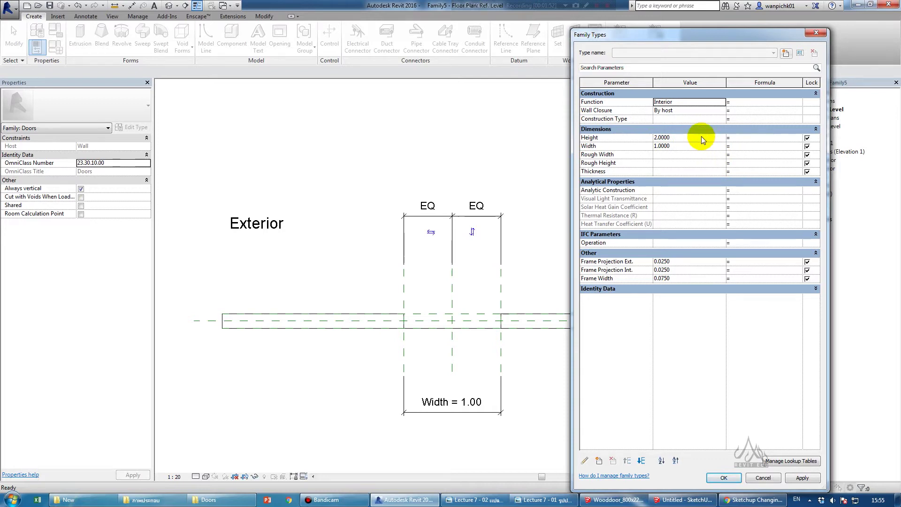
{"action": "left_click", "coordinate": [688, 137]}
{"action": "type", "text": "2.25"}
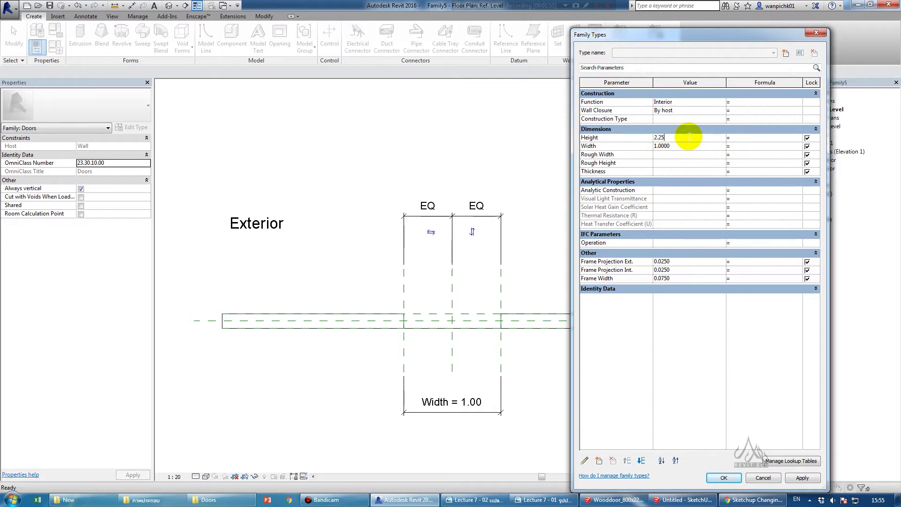
{"action": "left_click", "coordinate": [699, 146]}
{"action": "type", "text": ".9"}
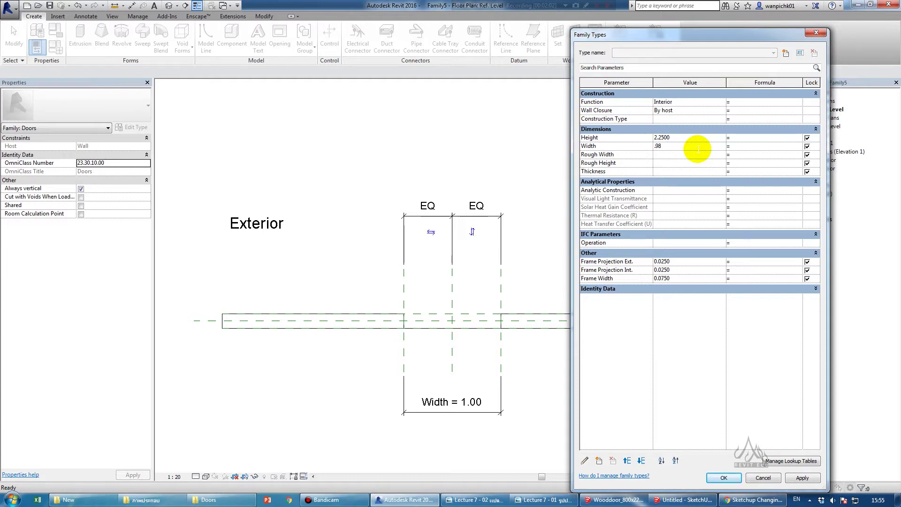
{"action": "key", "text": "Return"}
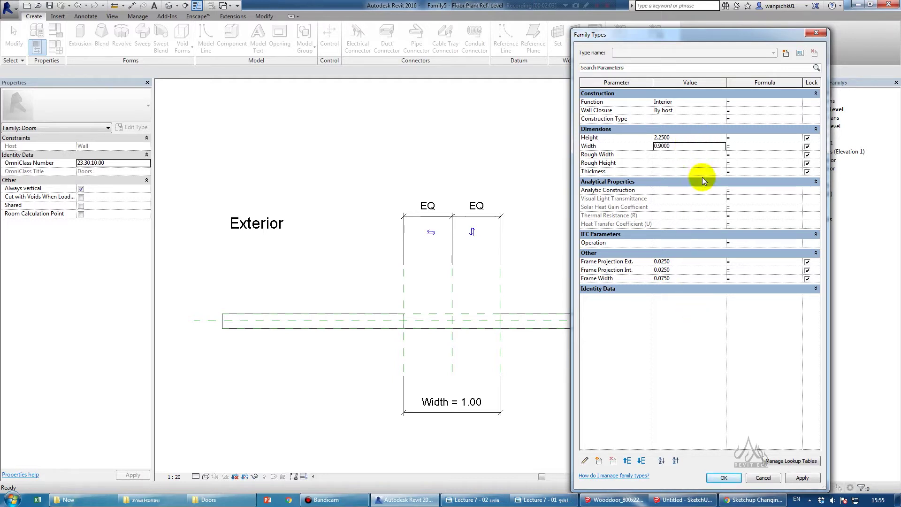
{"action": "left_click", "coordinate": [722, 479]}
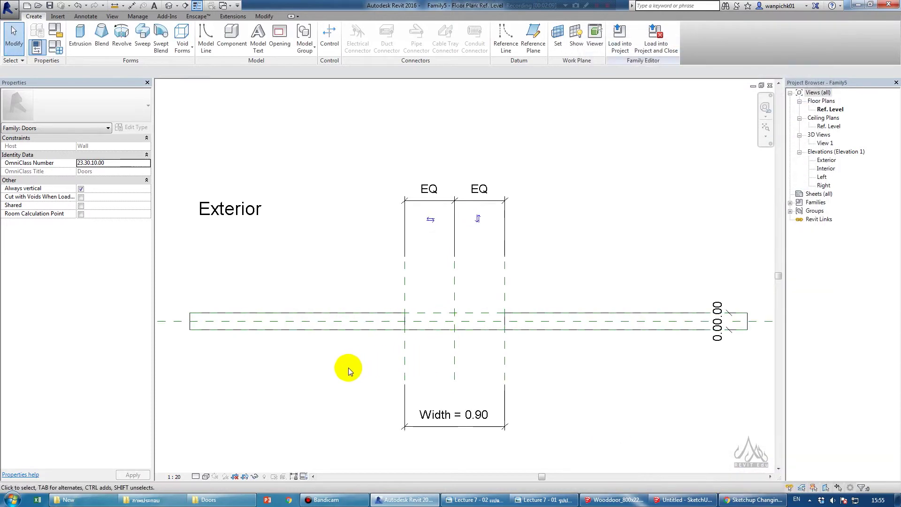
Step: Change the host wall type's structure layer thickness to 0.1
{"action": "left_click", "coordinate": [344, 337]}
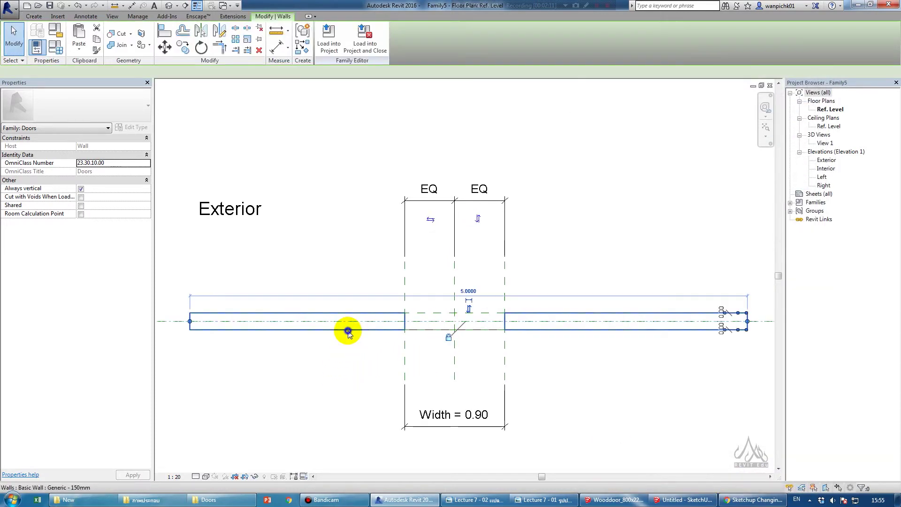
{"action": "left_click", "coordinate": [132, 128]}
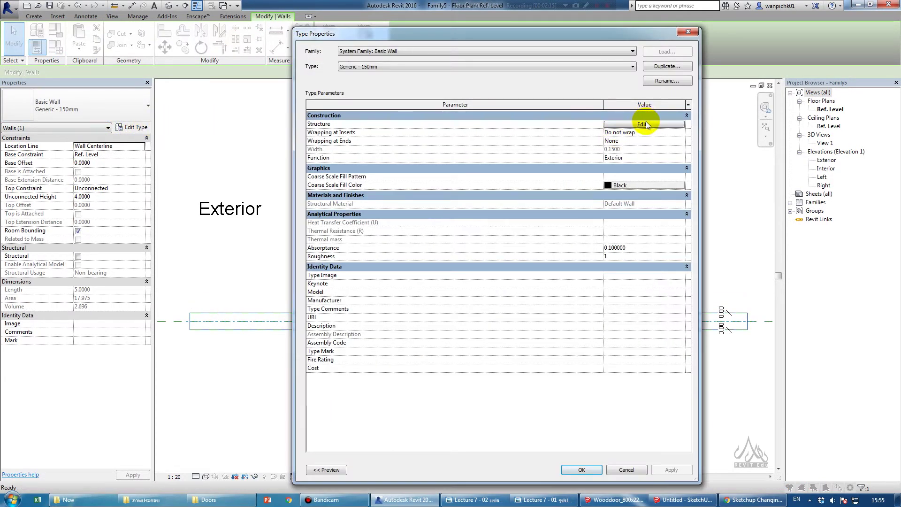
{"action": "left_click", "coordinate": [645, 124]}
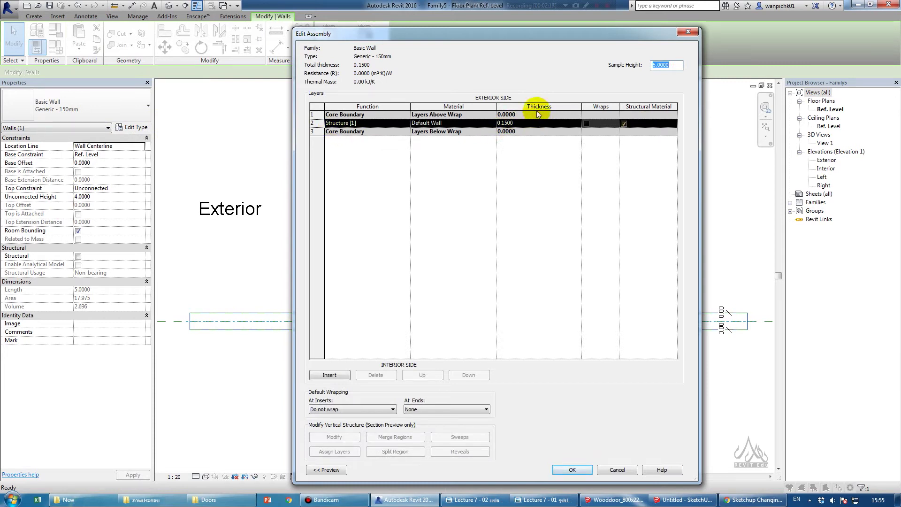
{"action": "left_click", "coordinate": [528, 123]}
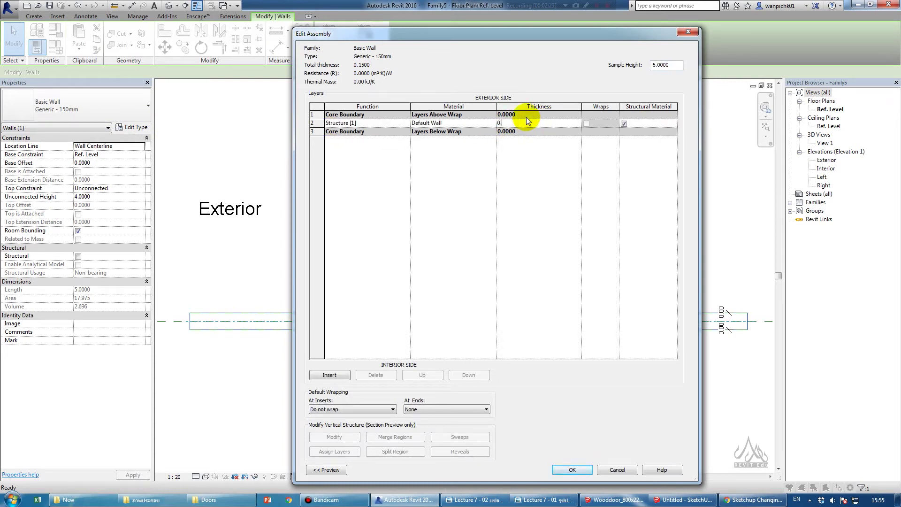
{"action": "type", "text": "1"}
{"action": "left_click", "coordinate": [540, 220]}
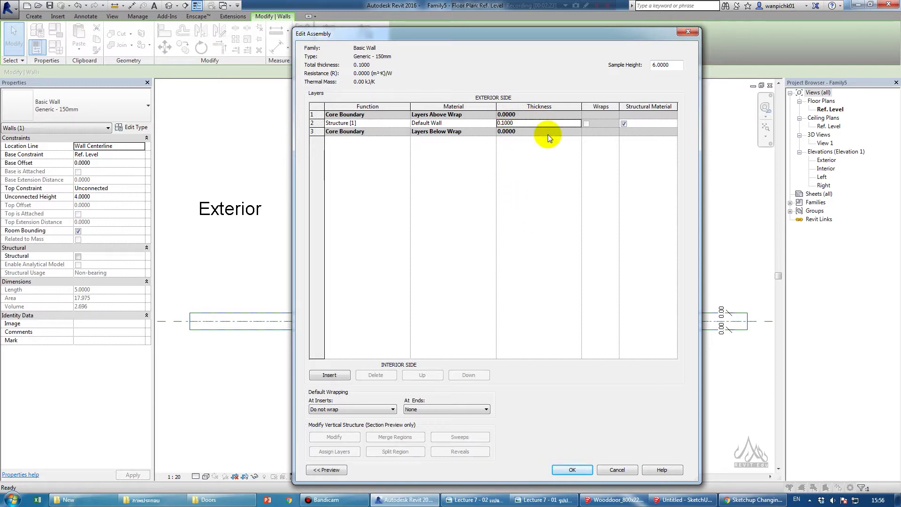
{"action": "left_click", "coordinate": [586, 473]}
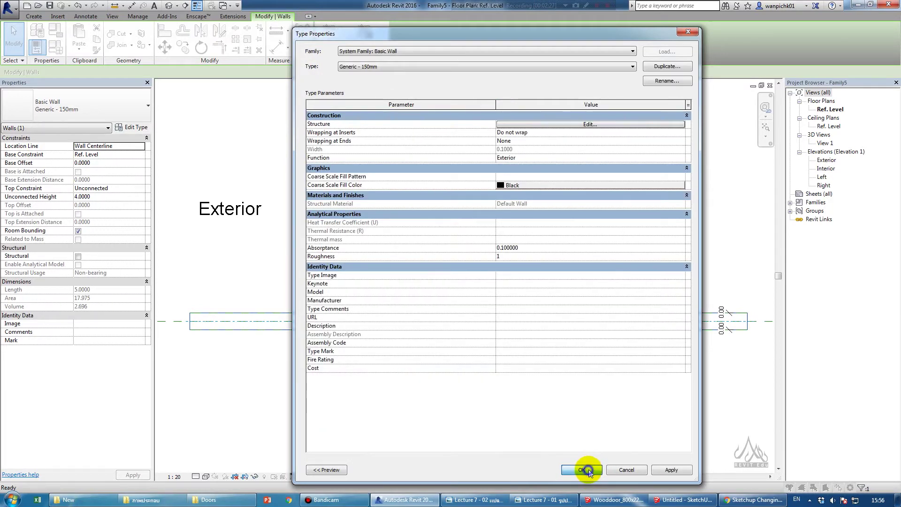
{"action": "left_click", "coordinate": [586, 471]}
{"action": "left_click", "coordinate": [632, 421]}
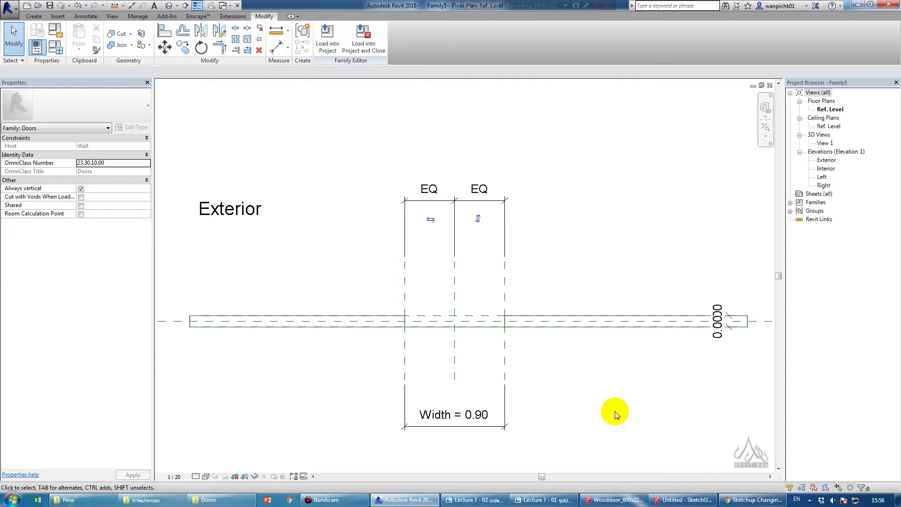
Step: Import the SketchUp file Wooddoor_800x220 into the family with colours preserved
{"action": "left_click", "coordinate": [58, 17]}
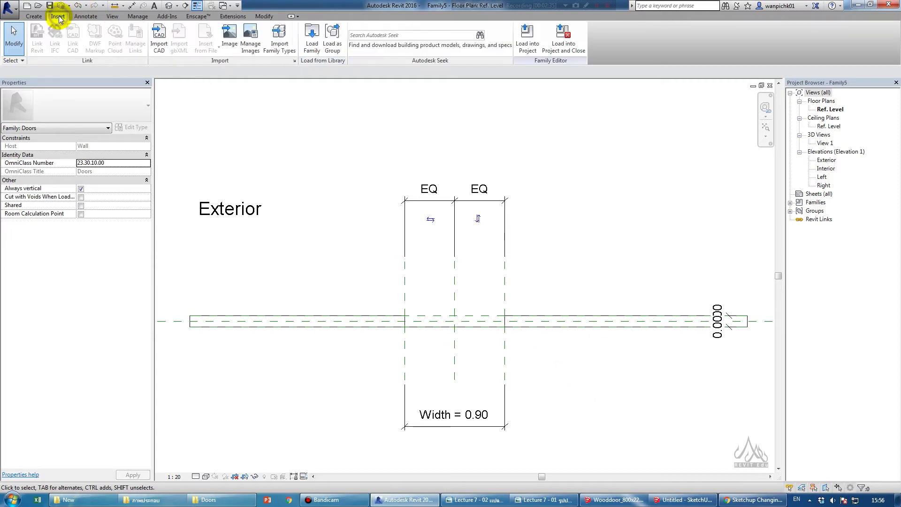
{"action": "left_click", "coordinate": [159, 40]}
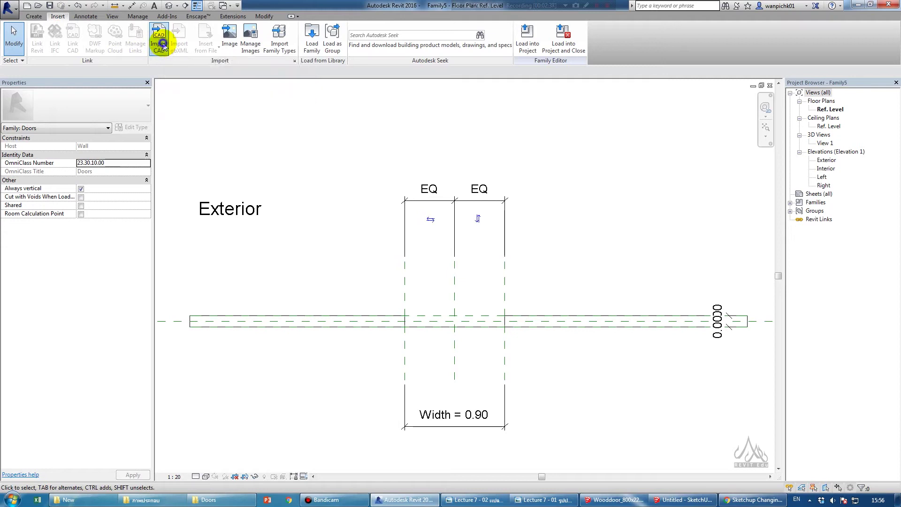
{"action": "left_click", "coordinate": [439, 316]}
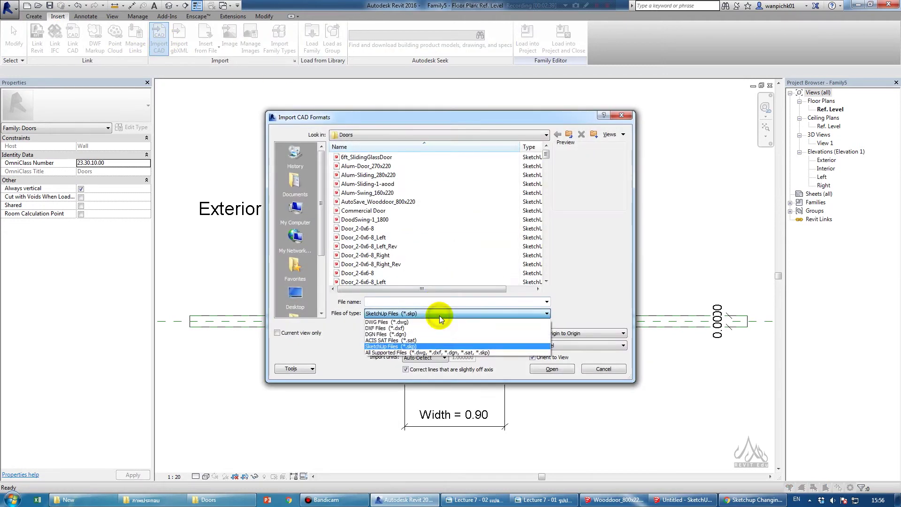
{"action": "left_click", "coordinate": [432, 346]}
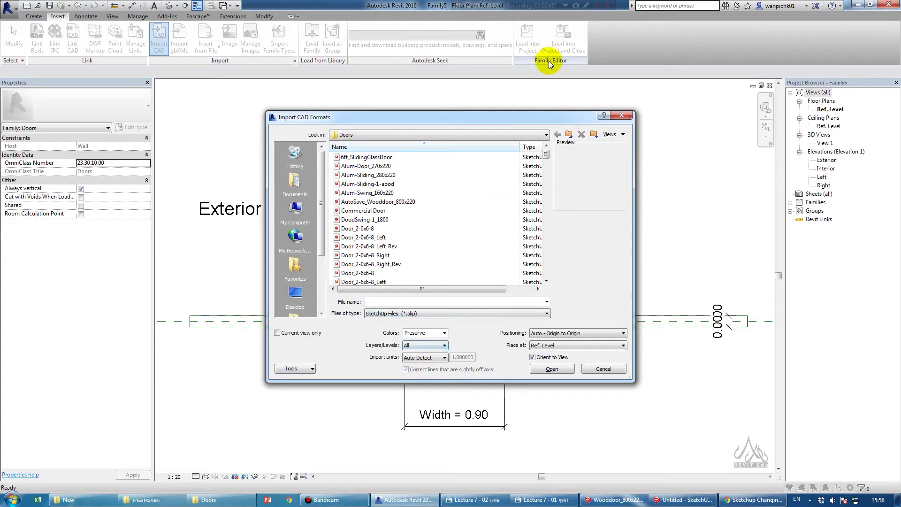
{"action": "left_click_drag", "start_coordinate": [546, 155], "coordinate": [541, 291]}
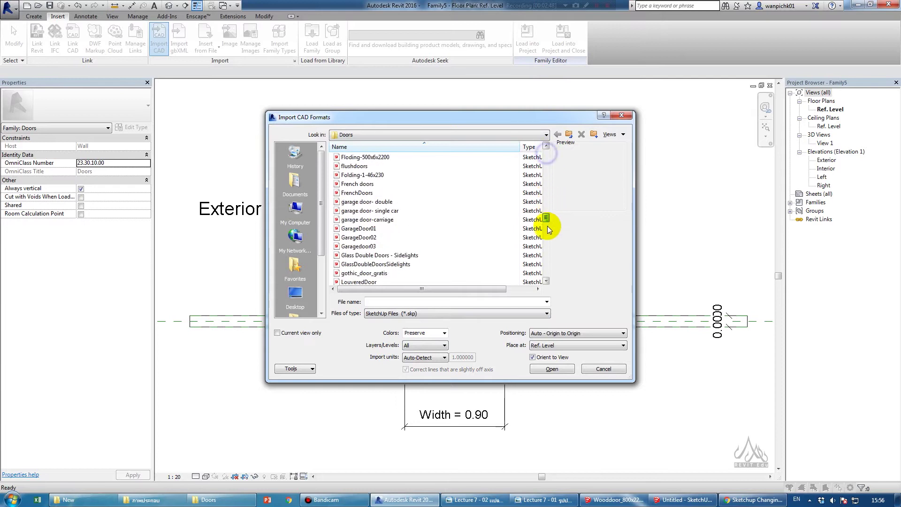
{"action": "left_click", "coordinate": [411, 274]}
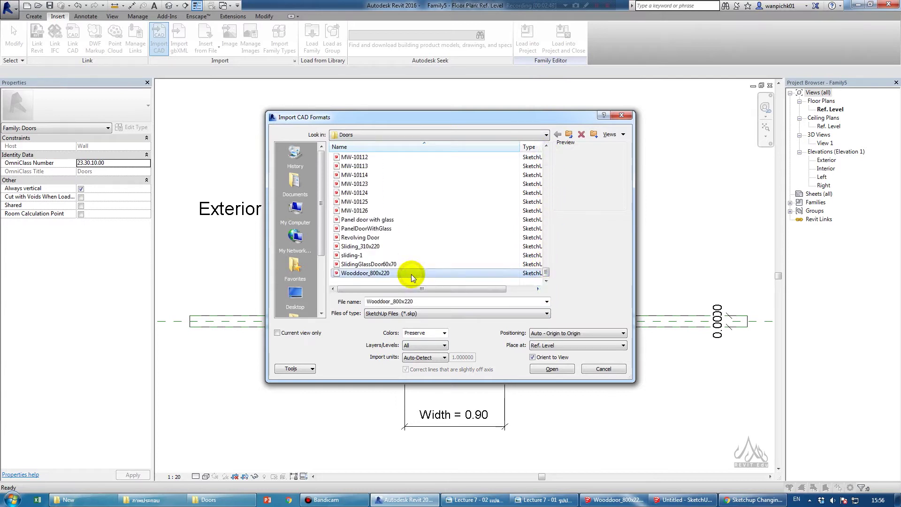
{"action": "left_click_drag", "start_coordinate": [456, 288], "coordinate": [483, 288]}
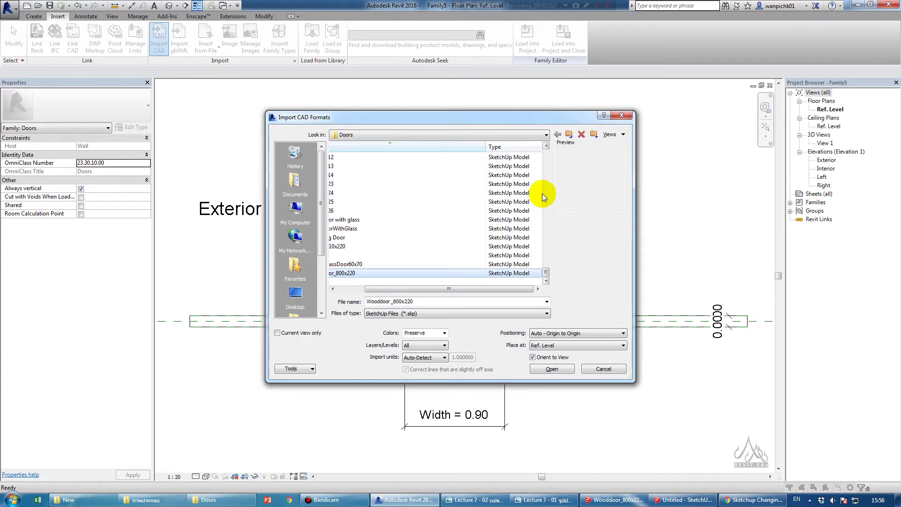
{"action": "left_click", "coordinate": [616, 140]}
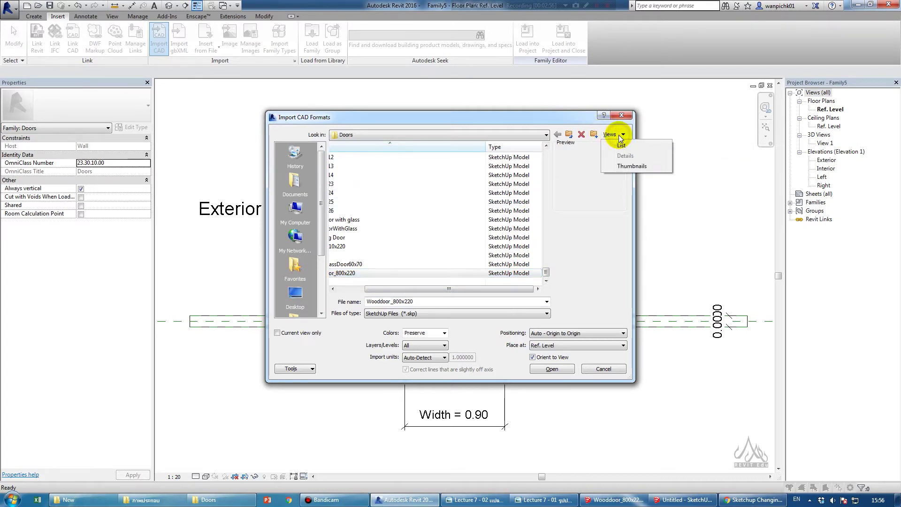
{"action": "left_click", "coordinate": [614, 167]}
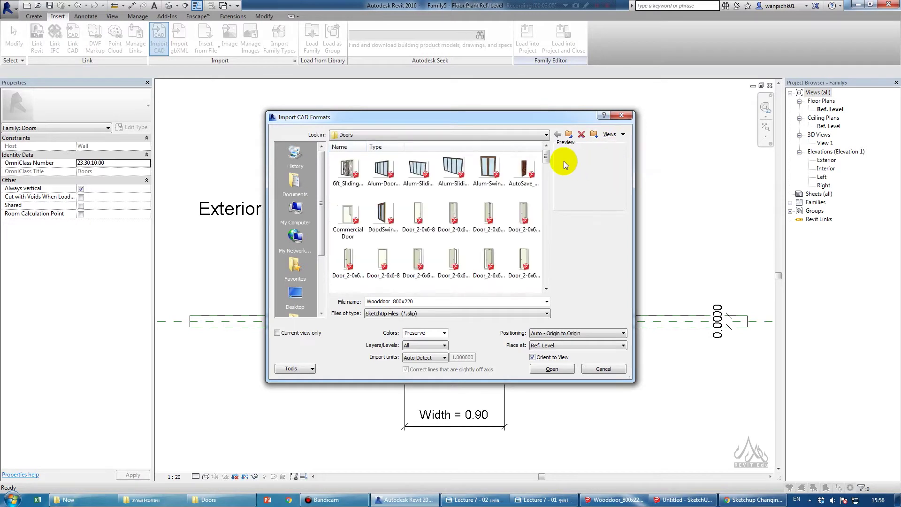
{"action": "scroll", "coordinate": [533, 267], "scroll_direction": "down", "scroll_amount": 5}
{"action": "scroll", "coordinate": [533, 267], "scroll_direction": "down", "scroll_amount": 5}
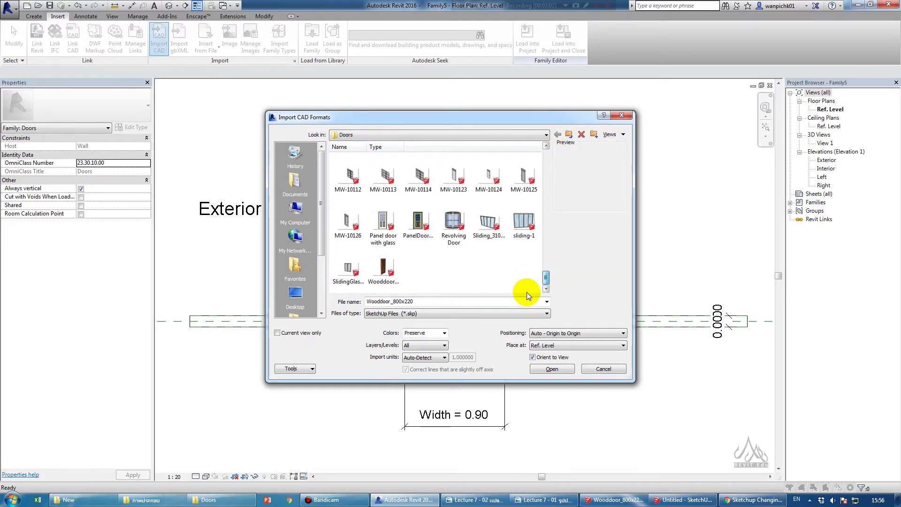
{"action": "left_click", "coordinate": [387, 264]}
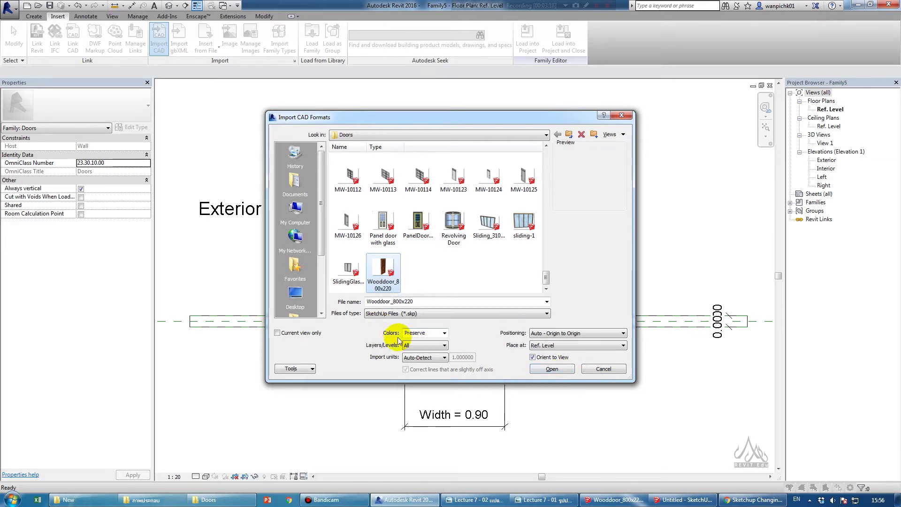
{"action": "left_click", "coordinate": [414, 333]}
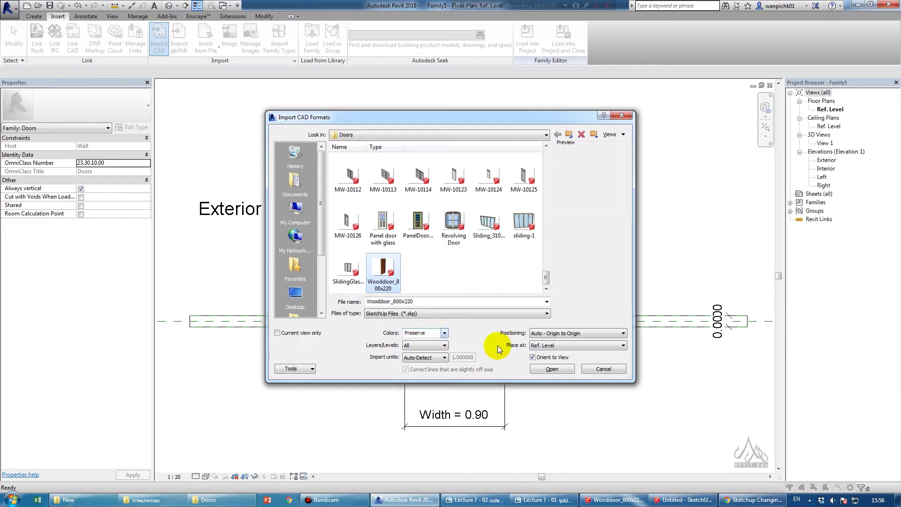
{"action": "left_click", "coordinate": [562, 370]}
Step: Select the imported door and unpin it so it can be moved
{"action": "scroll", "coordinate": [455, 337], "scroll_direction": "up", "scroll_amount": 3}
{"action": "scroll", "coordinate": [441, 322], "scroll_direction": "up", "scroll_amount": 2}
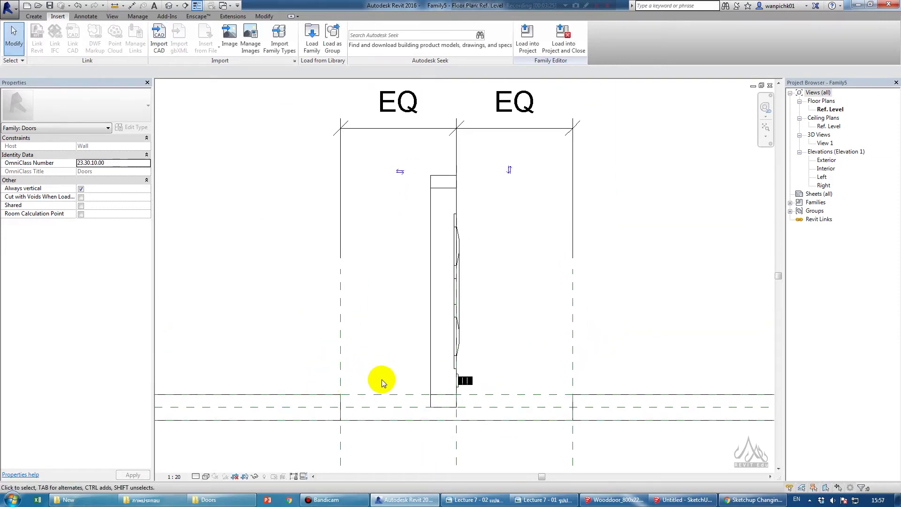
{"action": "middle_click_drag", "start_coordinate": [379, 373], "coordinate": [370, 314]}
{"action": "scroll", "coordinate": [457, 347], "scroll_direction": "down", "scroll_amount": 3}
{"action": "scroll", "coordinate": [455, 351], "scroll_direction": "down", "scroll_amount": 1}
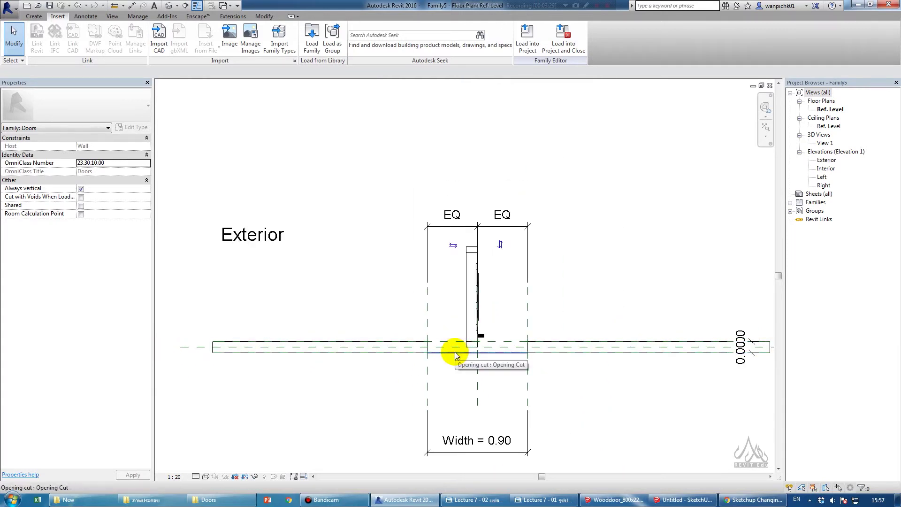
{"action": "left_click", "coordinate": [472, 284]}
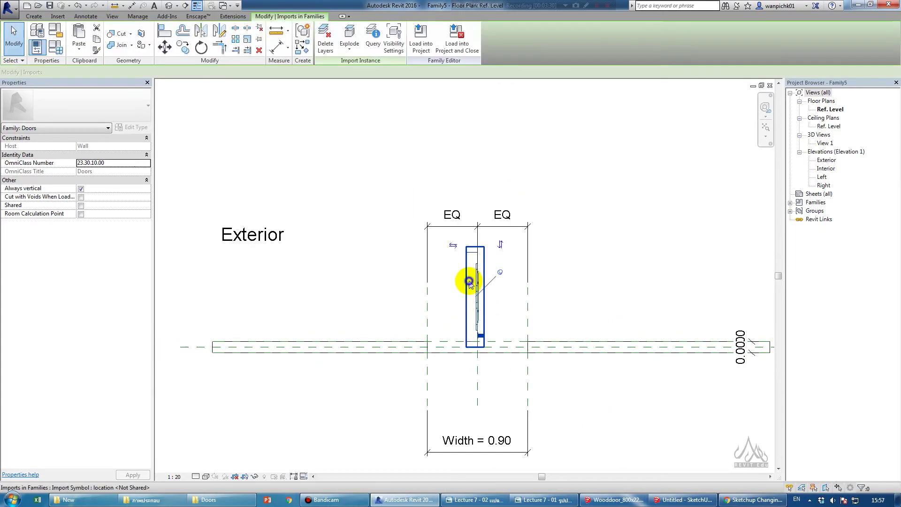
{"action": "scroll", "coordinate": [477, 341], "scroll_direction": "up", "scroll_amount": 1}
{"action": "scroll", "coordinate": [475, 388], "scroll_direction": "up", "scroll_amount": 1}
{"action": "mouse_move", "coordinate": [478, 388]}
{"action": "middle_mouse_down"}
{"action": "mouse_move", "coordinate": [460, 321]}
{"action": "mouse_move", "coordinate": [439, 355]}
{"action": "middle_mouse_up"}
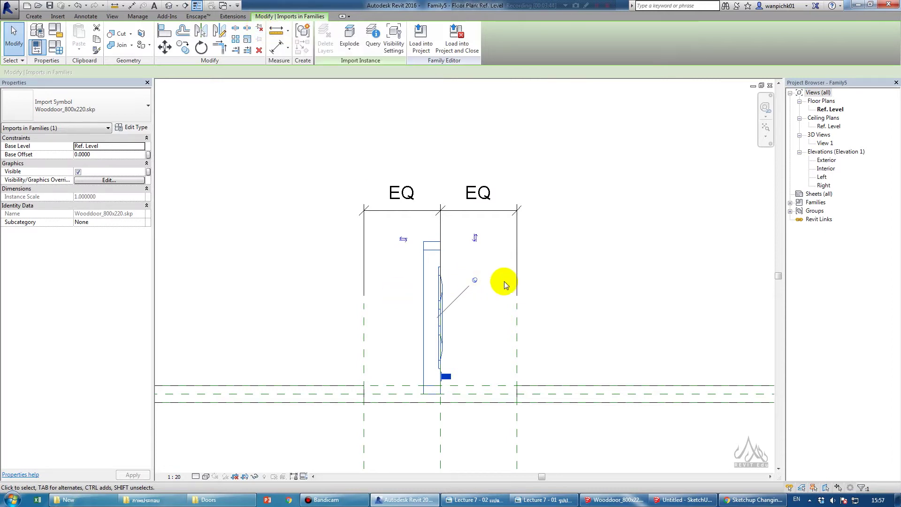
{"action": "left_click", "coordinate": [259, 31]}
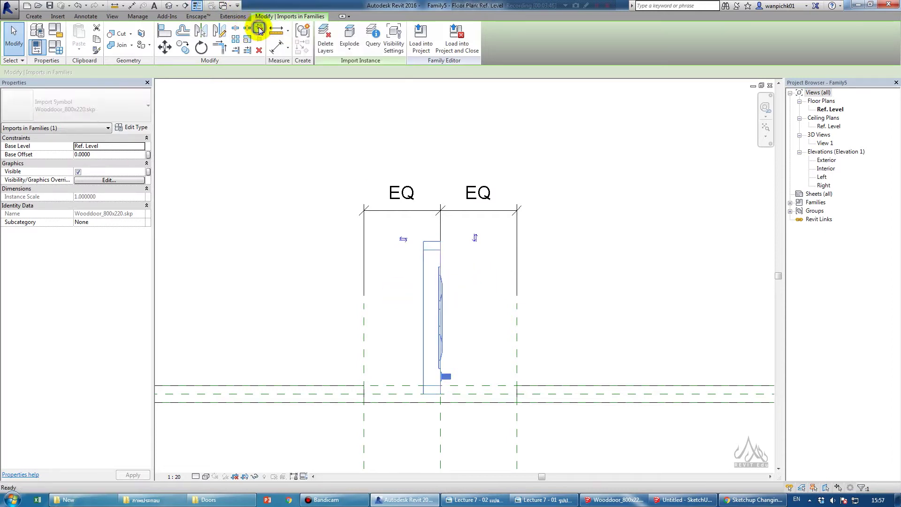
Step: Rotate the imported door 90° so it lies parallel to the wall
{"action": "left_click", "coordinate": [201, 48]}
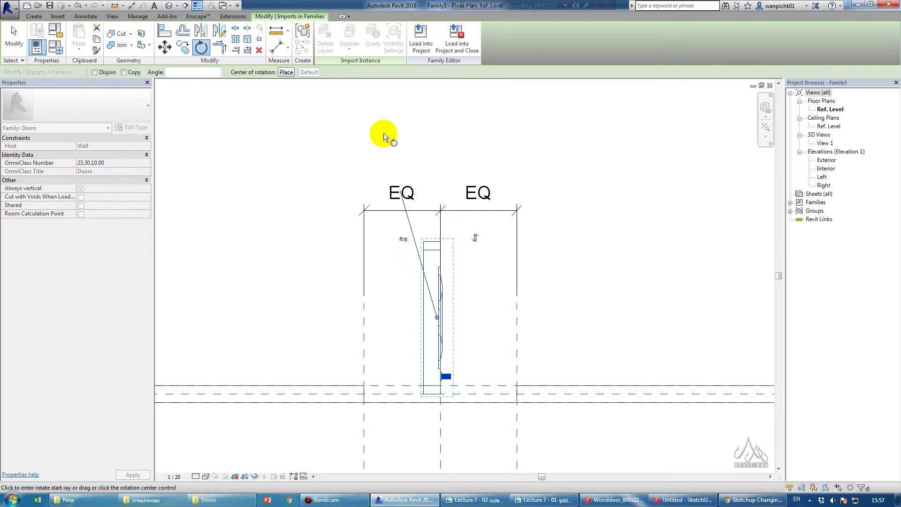
{"action": "left_click", "coordinate": [435, 120]}
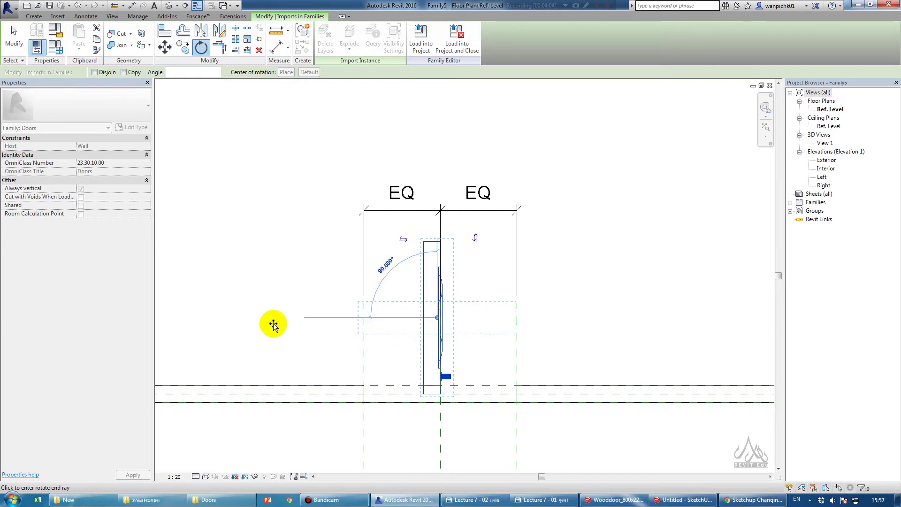
{"action": "left_click", "coordinate": [273, 323]}
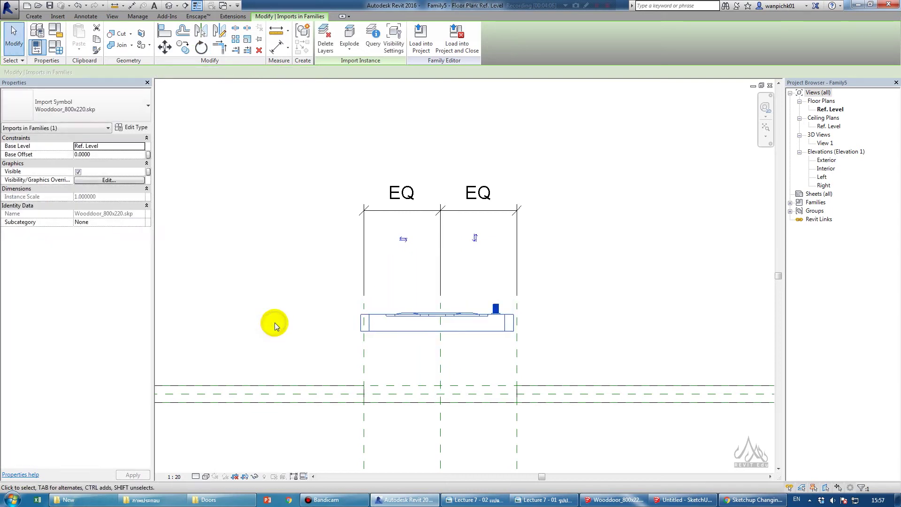
{"action": "left_click", "coordinate": [575, 331]}
{"action": "scroll", "coordinate": [402, 432], "scroll_direction": "up", "scroll_amount": 2}
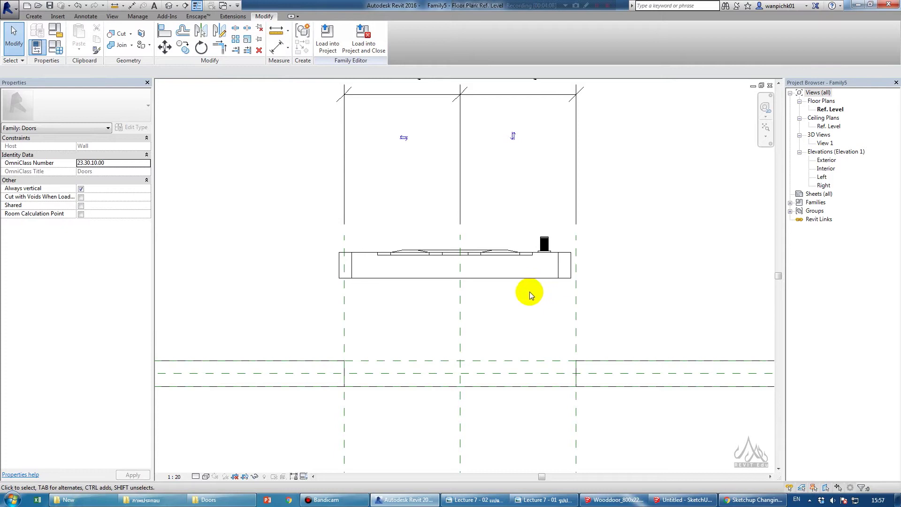
{"action": "middle_click_drag", "start_coordinate": [643, 322], "coordinate": [669, 358]}
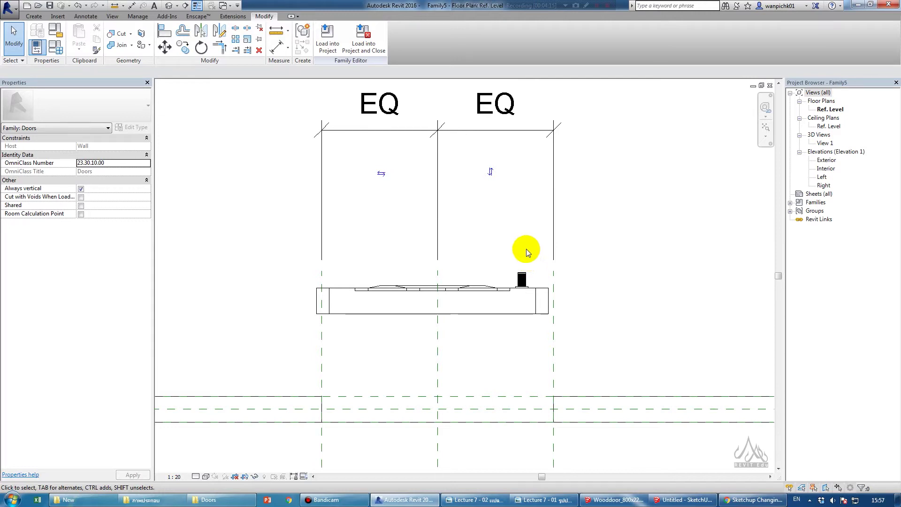
Step: Align the door face to the Exterior reference plane and lock it
{"action": "left_click", "coordinate": [161, 34]}
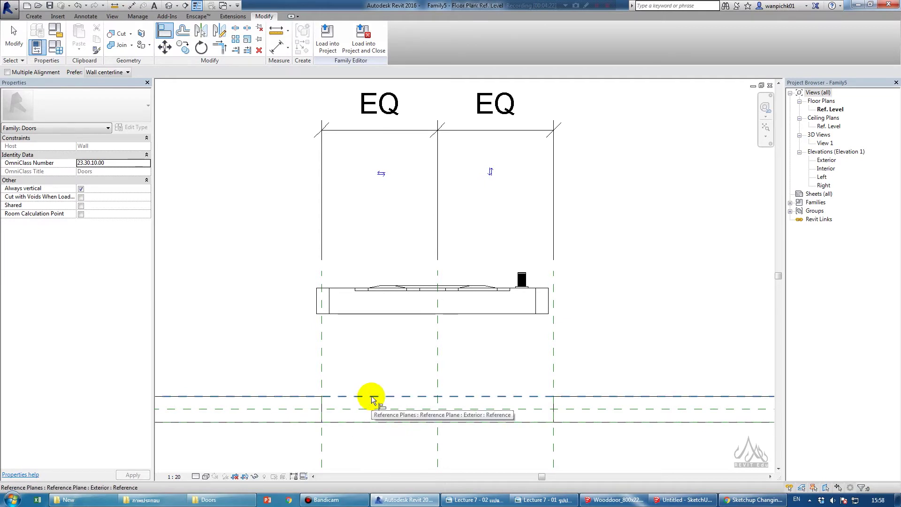
{"action": "left_click", "coordinate": [370, 396]}
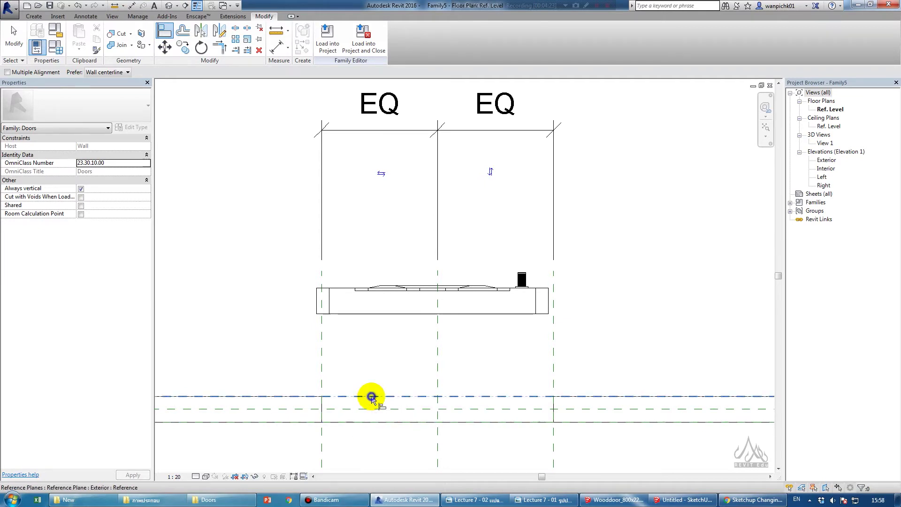
{"action": "left_click", "coordinate": [342, 287]}
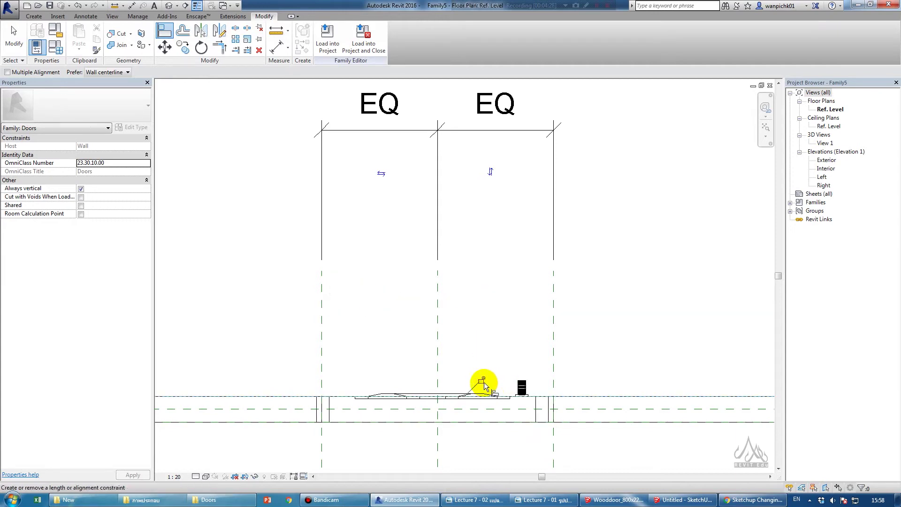
{"action": "left_click", "coordinate": [483, 380]}
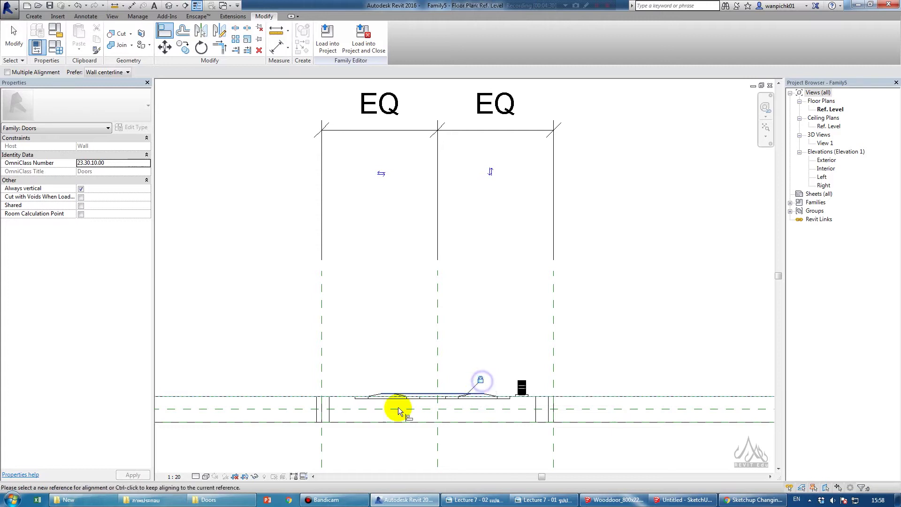
{"action": "scroll", "coordinate": [314, 434], "scroll_direction": "up", "scroll_amount": 4}
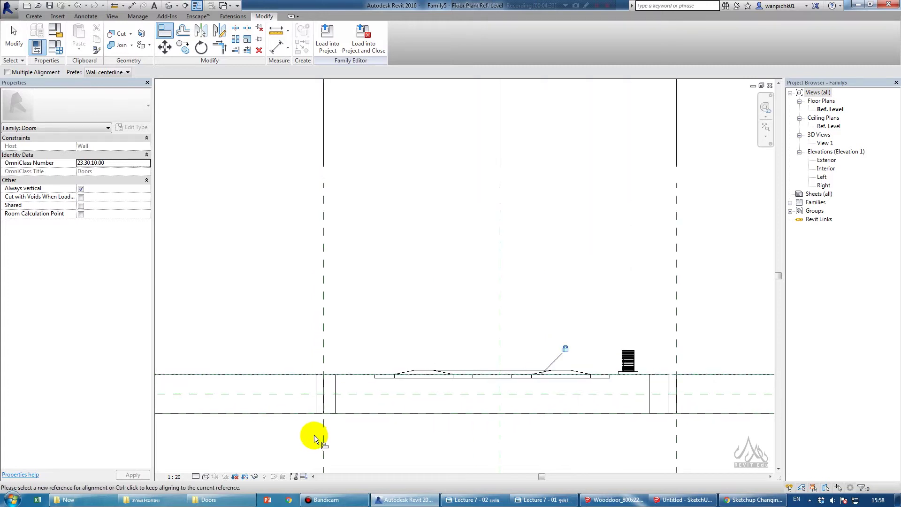
Step: Align the door's left edge to the Left reference plane
{"action": "left_click", "coordinate": [328, 197]}
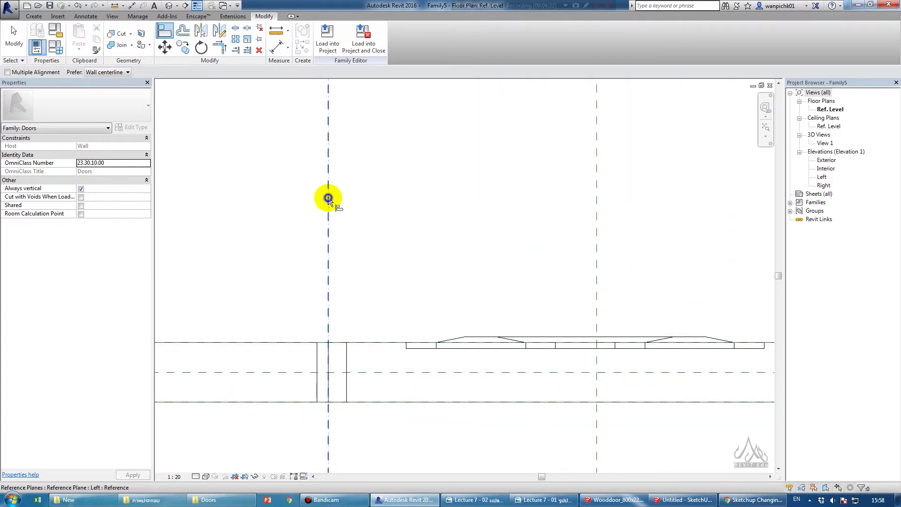
{"action": "left_click", "coordinate": [317, 361]}
{"action": "left_click", "coordinate": [347, 295]}
{"action": "scroll", "coordinate": [369, 370], "scroll_direction": "down", "scroll_amount": 2}
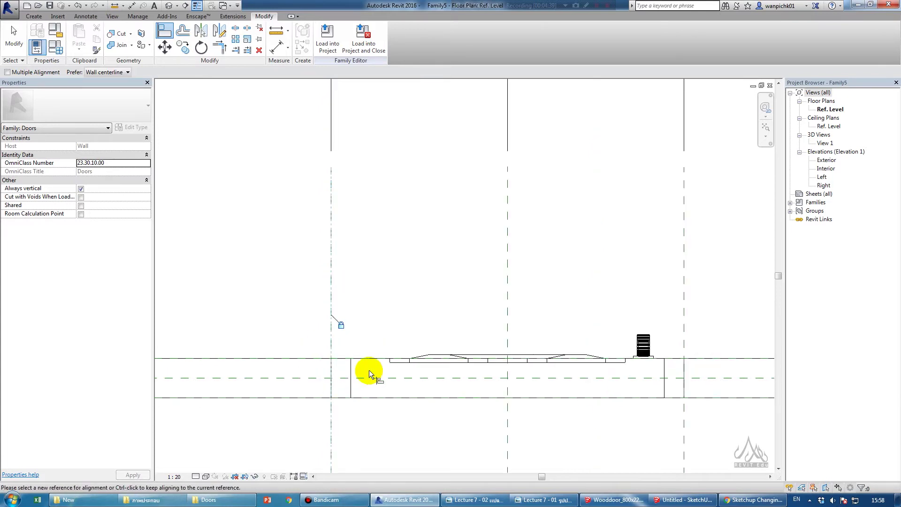
{"action": "scroll", "coordinate": [469, 366], "scroll_direction": "down", "scroll_amount": 3}
{"action": "key", "text": "Escape"}
{"action": "key", "text": "Escape"}
{"action": "scroll", "coordinate": [401, 373], "scroll_direction": "up", "scroll_amount": 2}
{"action": "middle_click_drag", "start_coordinate": [401, 373], "coordinate": [392, 399]}
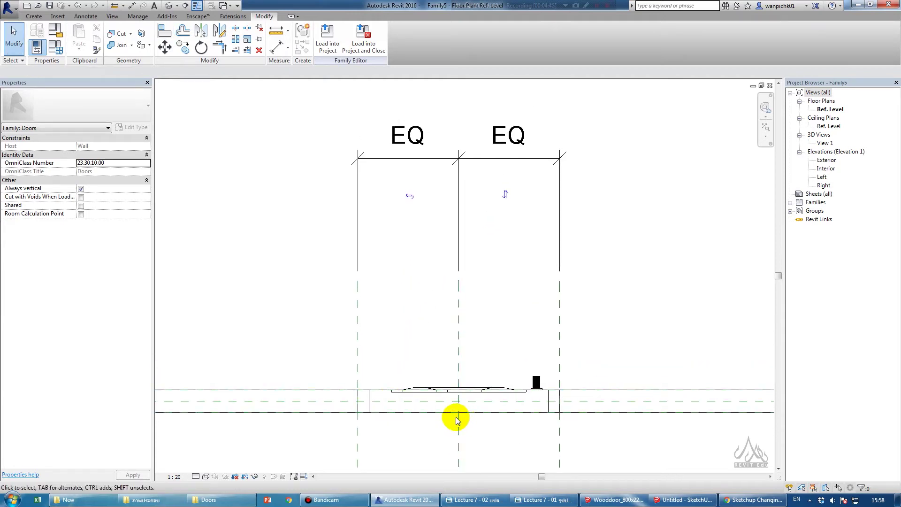
{"action": "scroll", "coordinate": [453, 413], "scroll_direction": "up", "scroll_amount": 1}
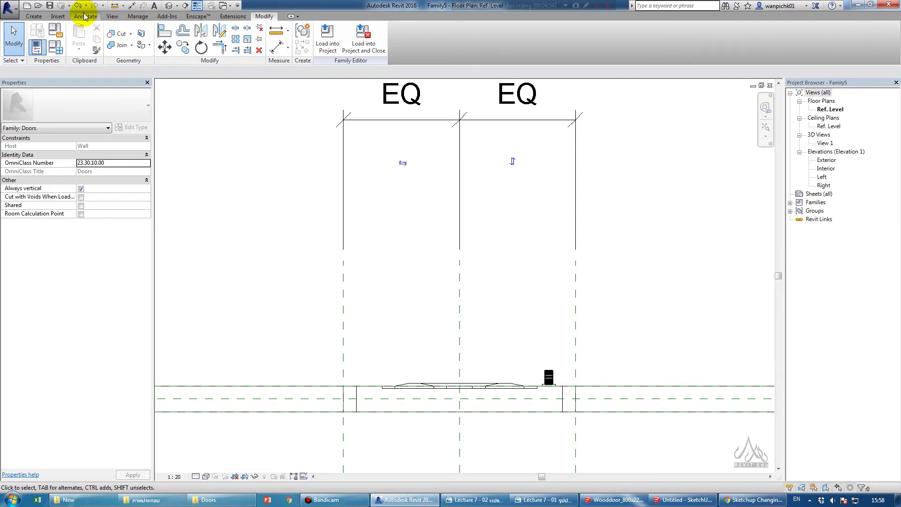
Step: Draw a rectangle of symbolic lines outlining the door leaf along the wall face
{"action": "left_click", "coordinate": [88, 18]}
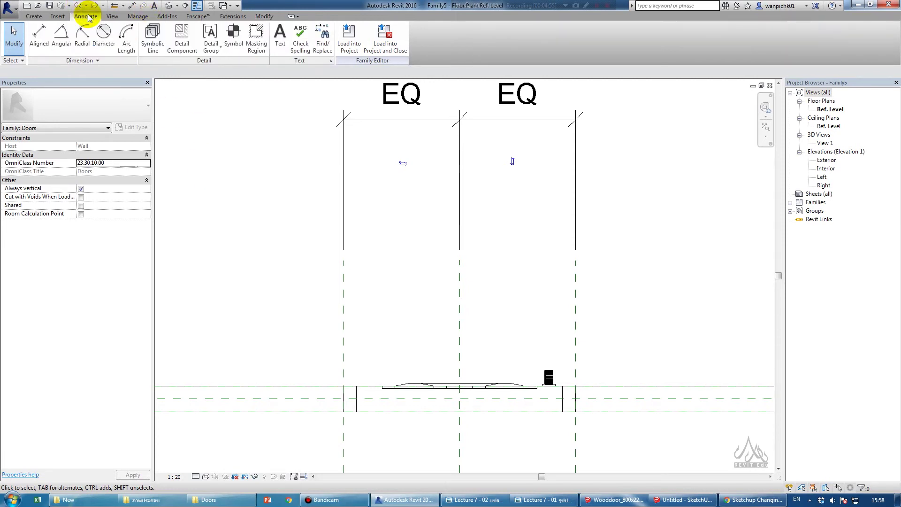
{"action": "left_click", "coordinate": [152, 36]}
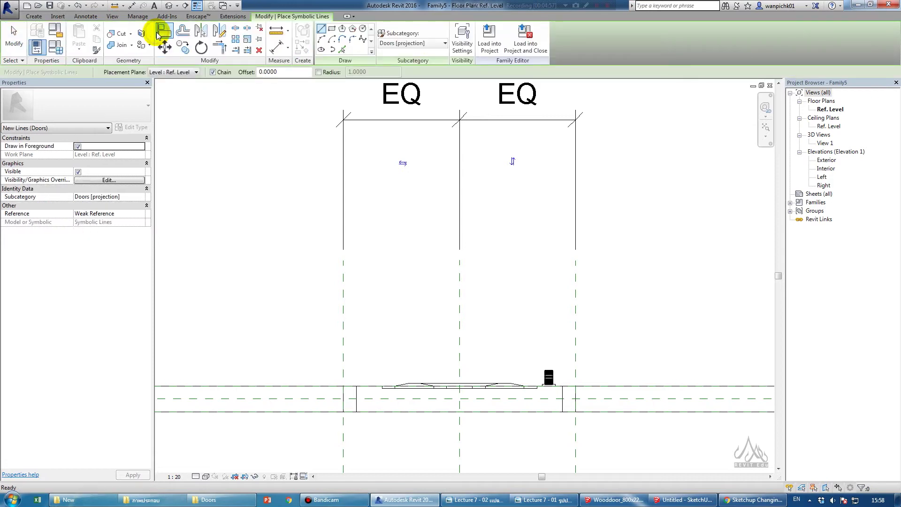
{"action": "left_click", "coordinate": [332, 30]}
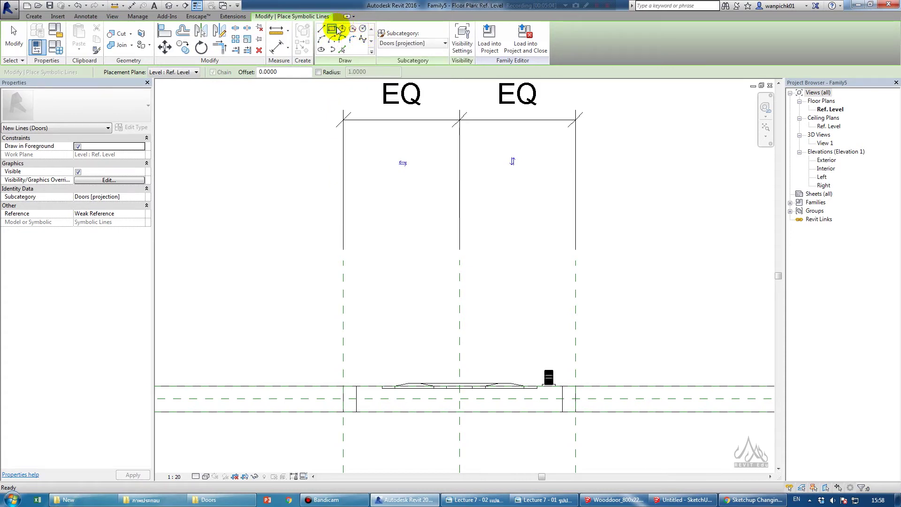
{"action": "left_click", "coordinate": [356, 386]}
{"action": "scroll", "coordinate": [566, 394], "scroll_direction": "up", "scroll_amount": 2}
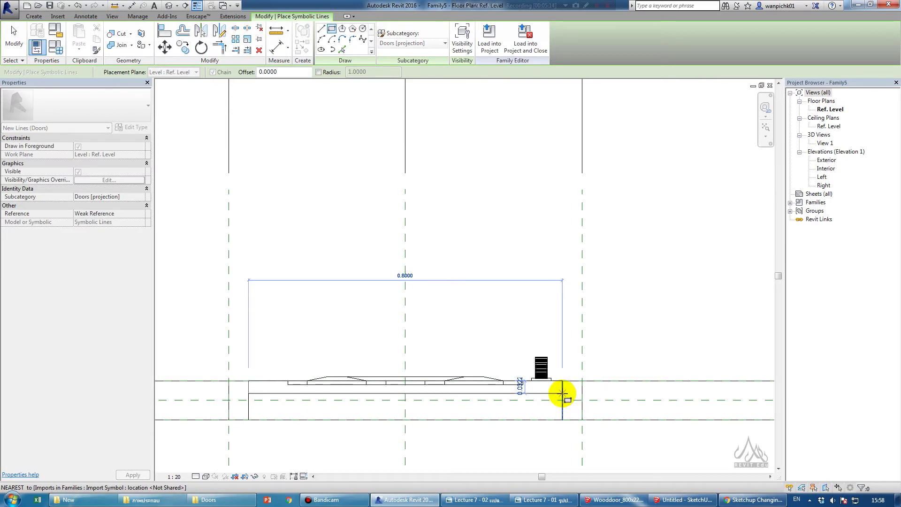
{"action": "left_click", "coordinate": [562, 391]}
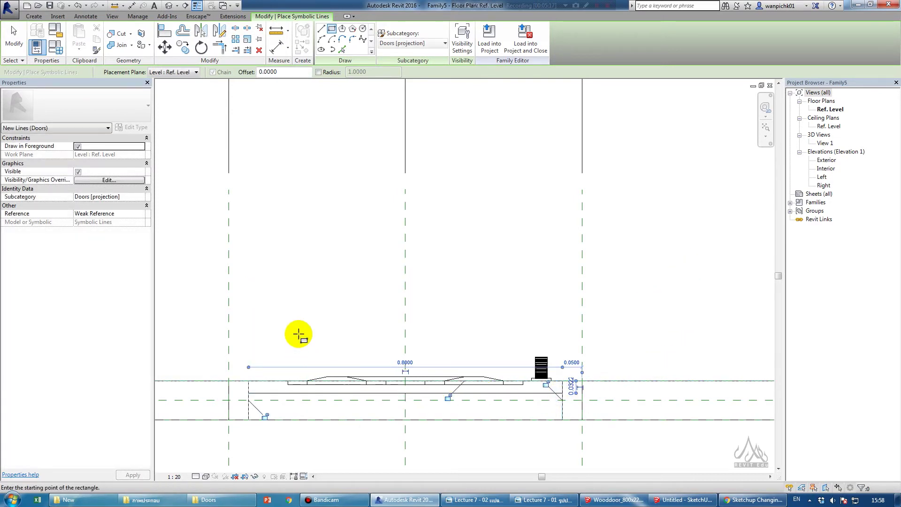
{"action": "key", "text": "Escape"}
{"action": "key", "text": "Escape"}
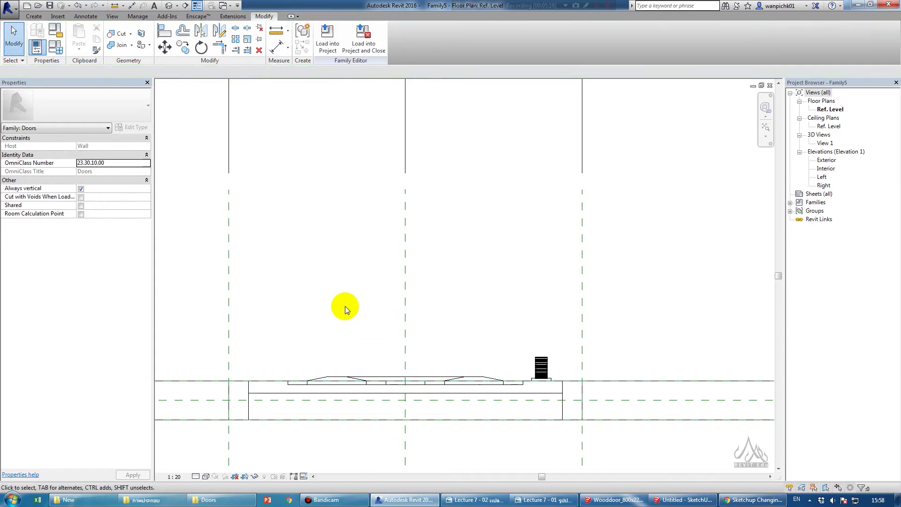
Step: Select the rectangle's four symbolic lines together as one chain
{"action": "scroll", "coordinate": [190, 384], "scroll_direction": "up", "scroll_amount": 2}
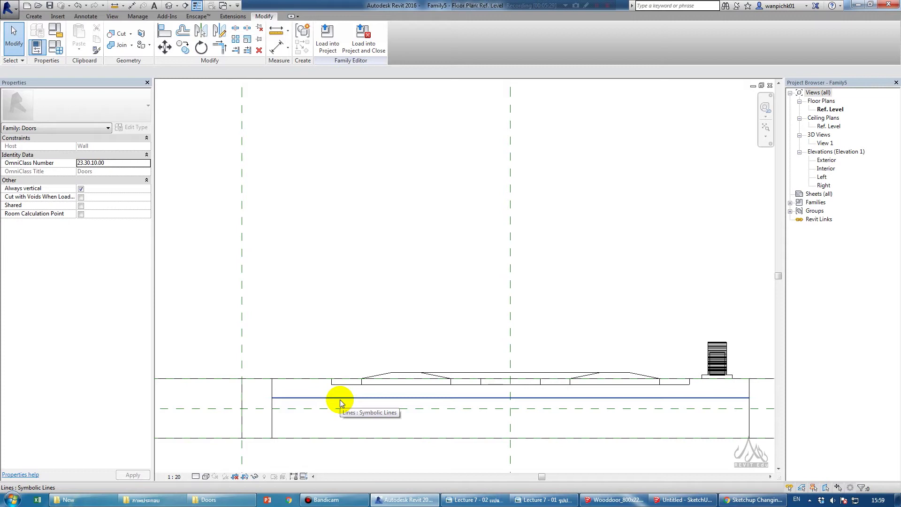
{"action": "key", "text": "Tab"}
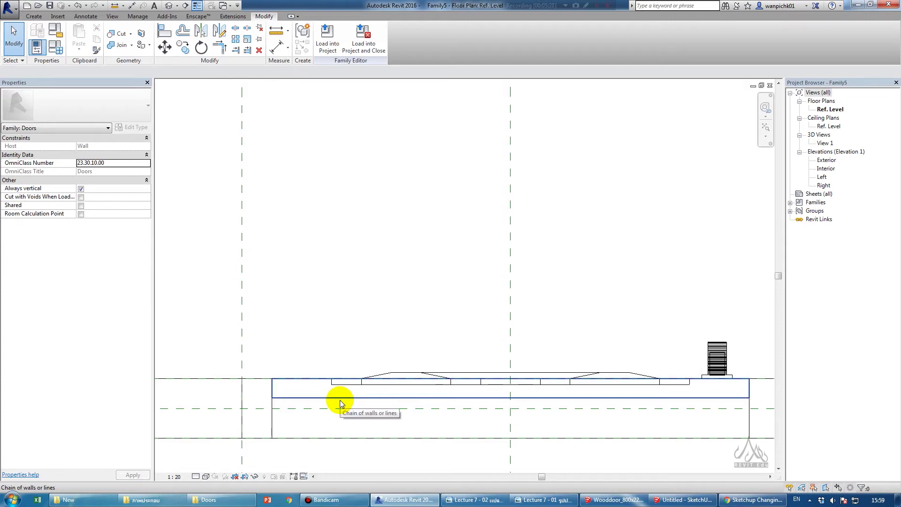
{"action": "left_click", "coordinate": [339, 400]}
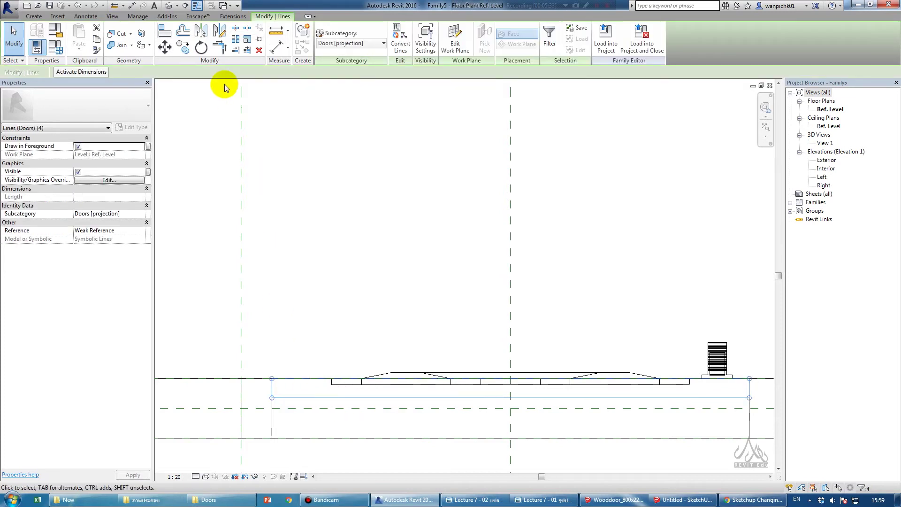
Step: Rotate the symbolic door-leaf rectangle 90° about its left hinge corner so it stands open
{"action": "left_click", "coordinate": [201, 48]}
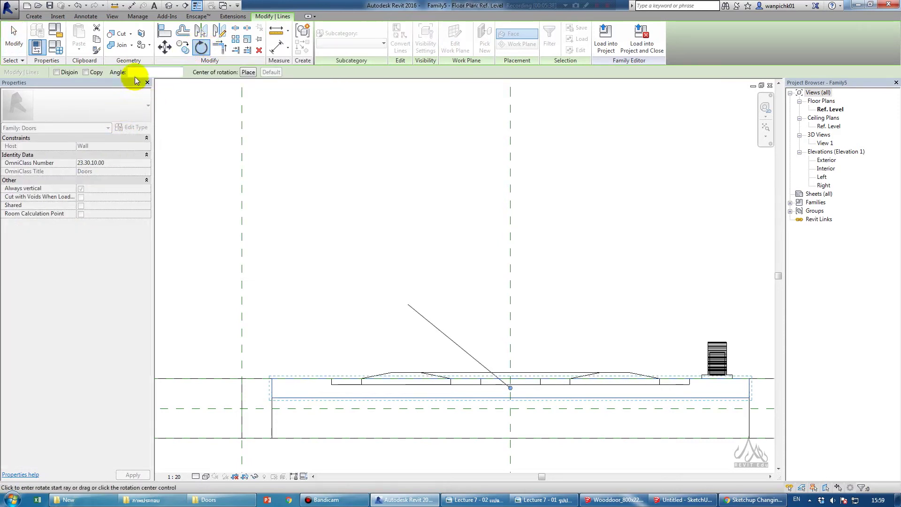
{"action": "left_click", "coordinate": [249, 72]}
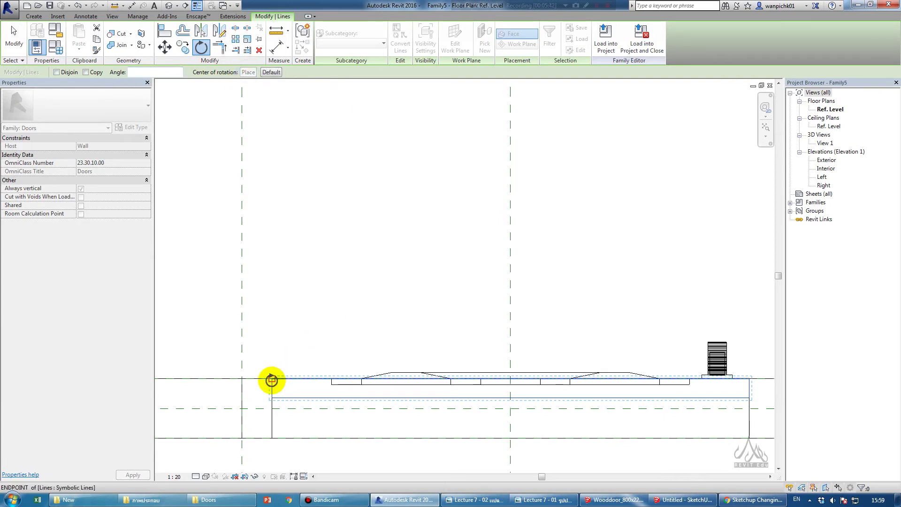
{"action": "left_click", "coordinate": [271, 379]}
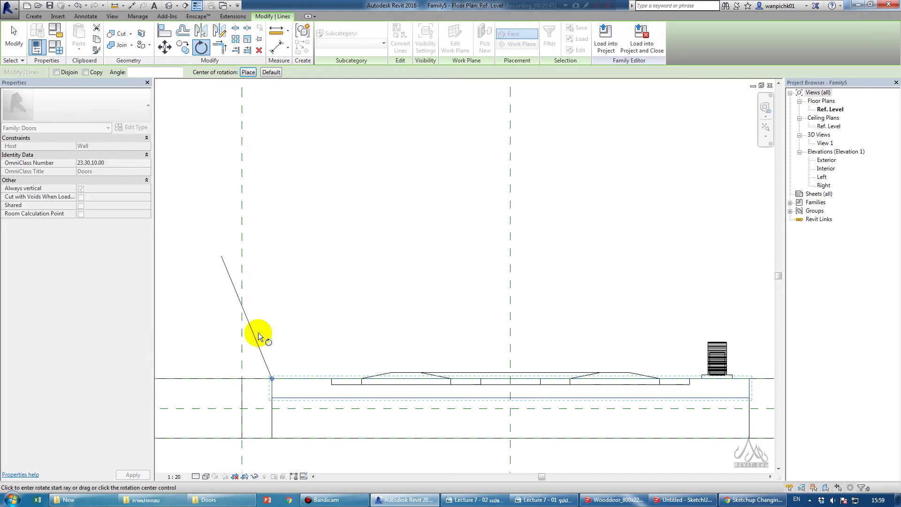
{"action": "left_click", "coordinate": [748, 378]}
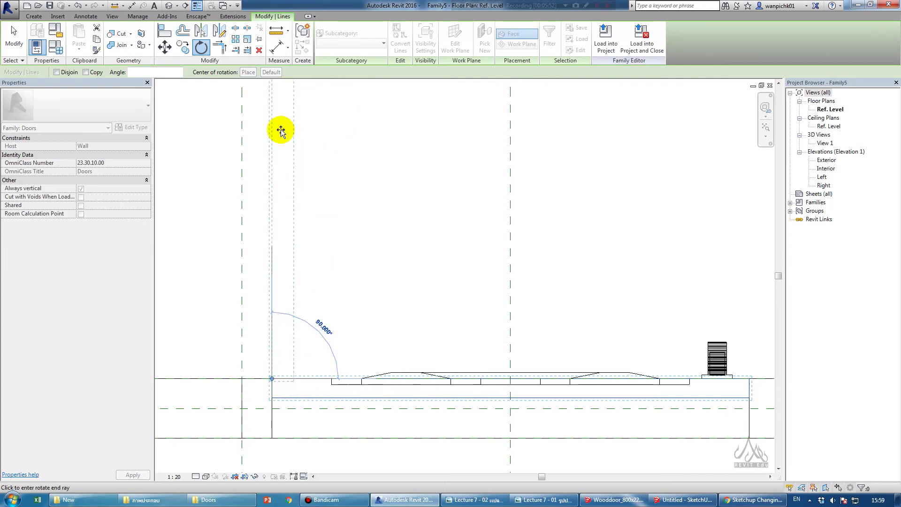
{"action": "left_click", "coordinate": [281, 128]}
{"action": "scroll", "coordinate": [357, 399], "scroll_direction": "down", "scroll_amount": 2}
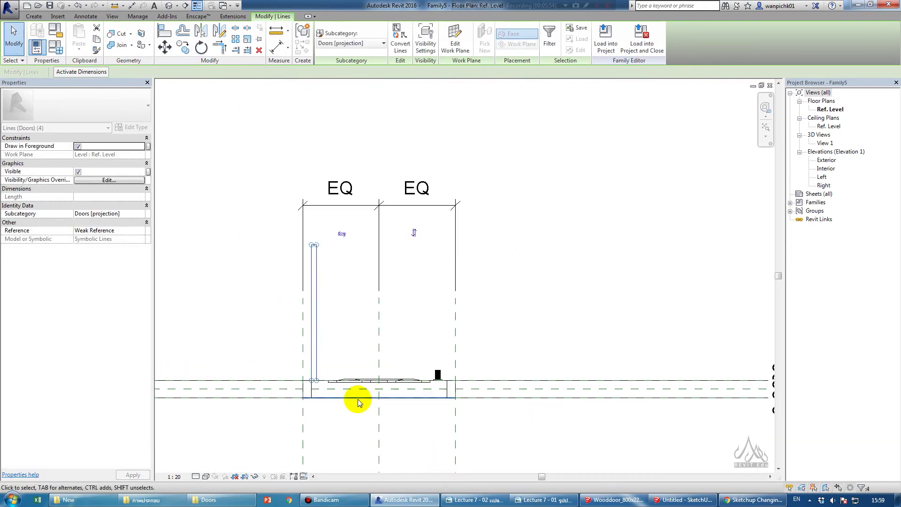
{"action": "left_click", "coordinate": [421, 458]}
{"action": "scroll", "coordinate": [364, 384], "scroll_direction": "up", "scroll_amount": 2}
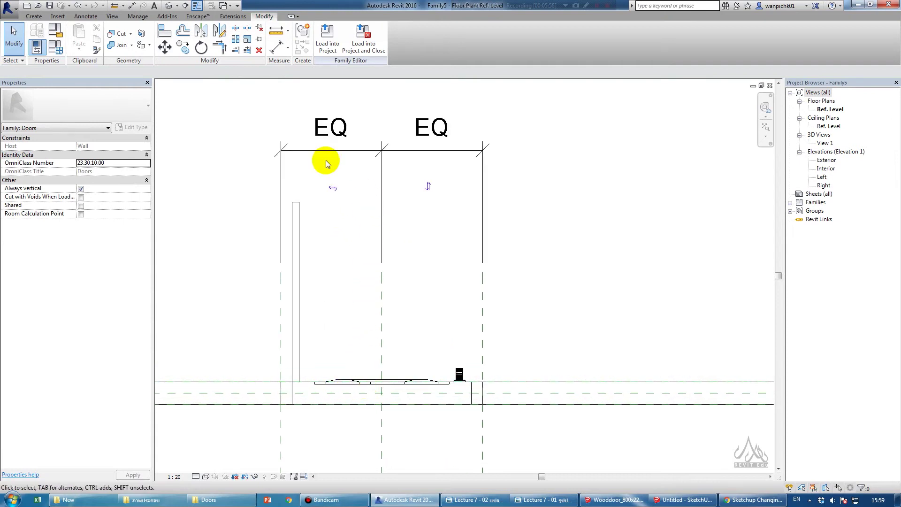
{"action": "left_click", "coordinate": [86, 17]}
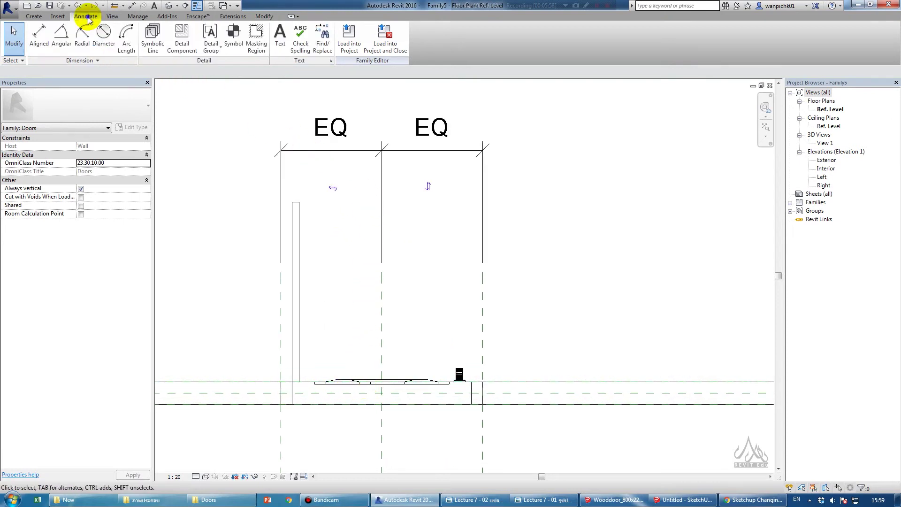
Step: Draw a center-ends symbolic arc centred on the hinge, from the far jamb to the leaf tip
{"action": "left_click", "coordinate": [153, 33]}
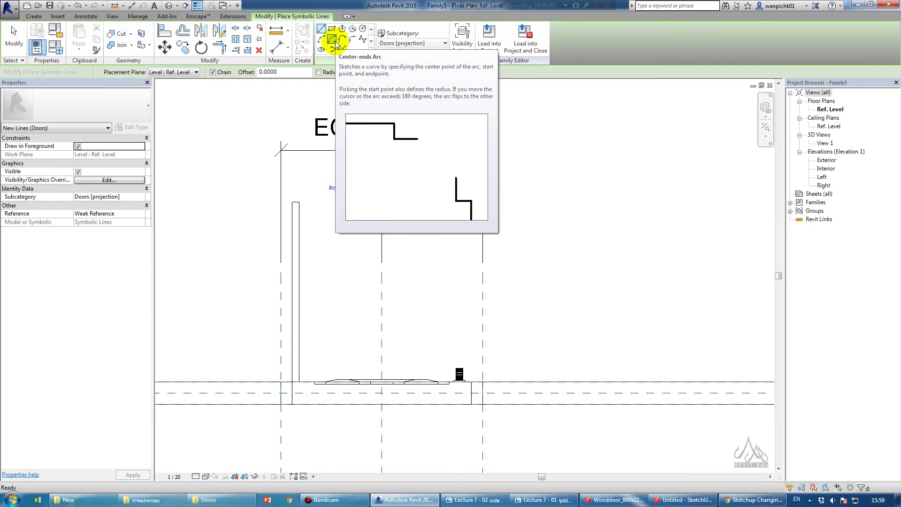
{"action": "left_click", "coordinate": [335, 40]}
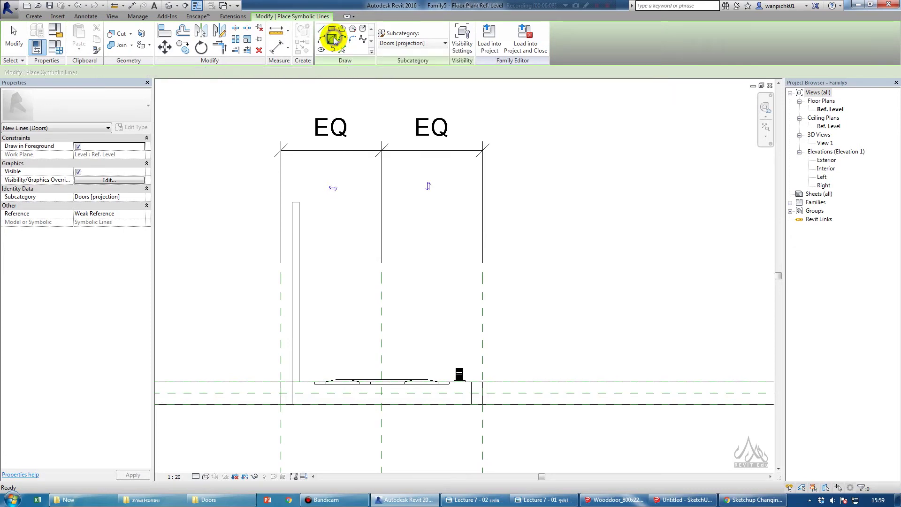
{"action": "scroll", "coordinate": [261, 447], "scroll_direction": "up", "scroll_amount": 2}
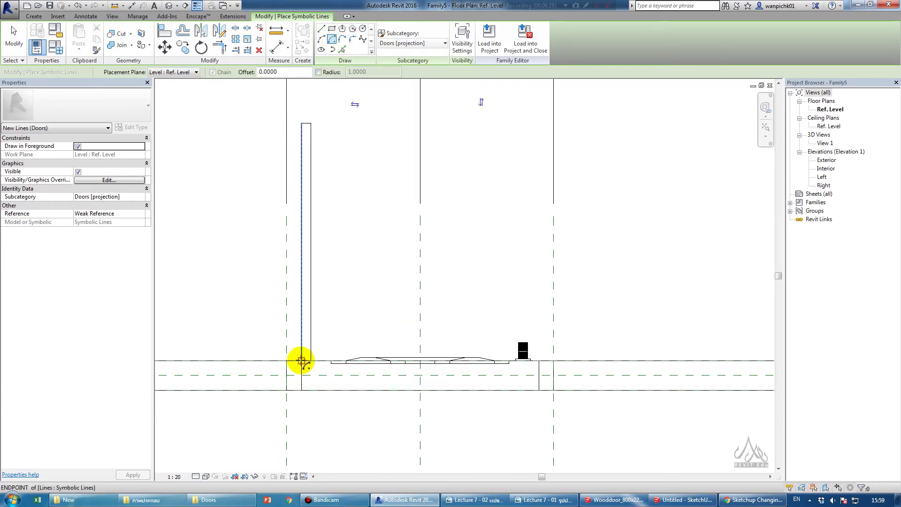
{"action": "left_click", "coordinate": [302, 361]}
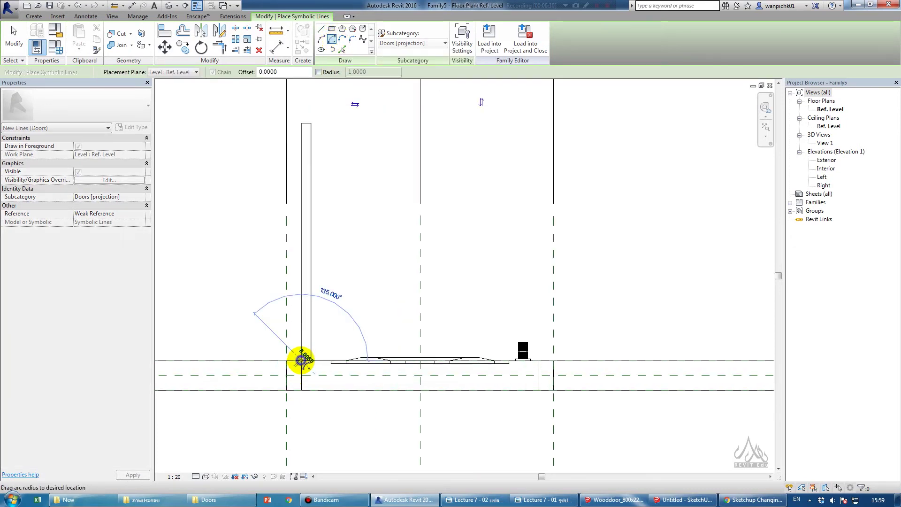
{"action": "left_click", "coordinate": [539, 360]}
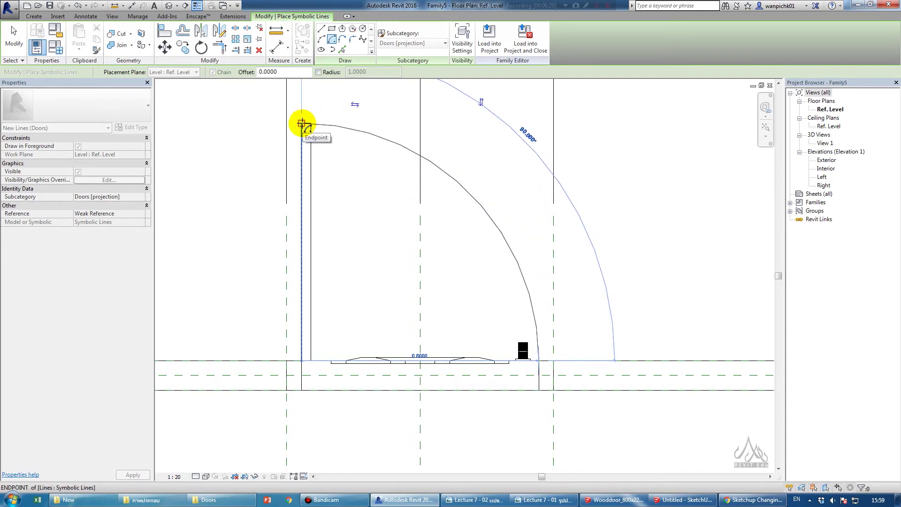
{"action": "left_click", "coordinate": [301, 123]}
{"action": "scroll", "coordinate": [376, 429], "scroll_direction": "down", "scroll_amount": 2}
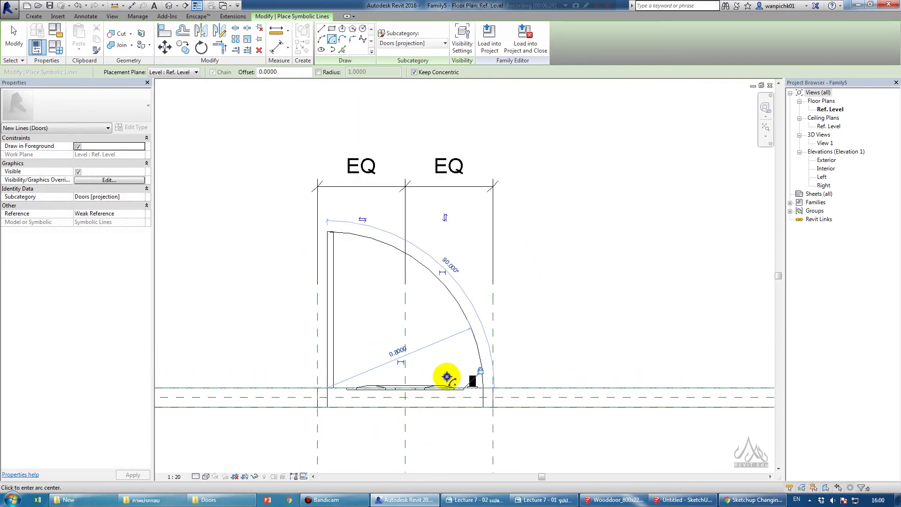
{"action": "scroll", "coordinate": [442, 372], "scroll_direction": "down", "scroll_amount": 2}
{"action": "mouse_move", "coordinate": [463, 423]}
{"action": "middle_mouse_down"}
{"action": "mouse_move", "coordinate": [332, 320]}
{"action": "mouse_move", "coordinate": [334, 280]}
{"action": "middle_mouse_up"}
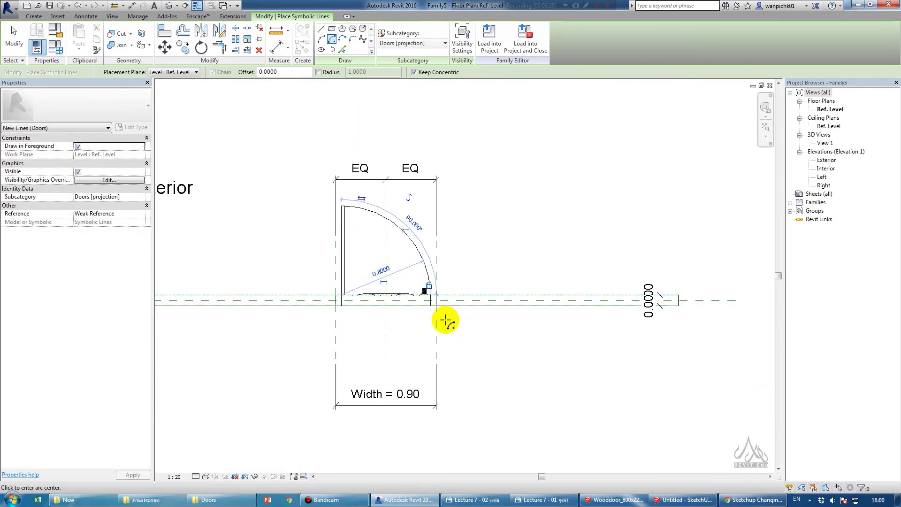
{"action": "key", "text": "Escape"}
{"action": "key", "text": "Escape"}
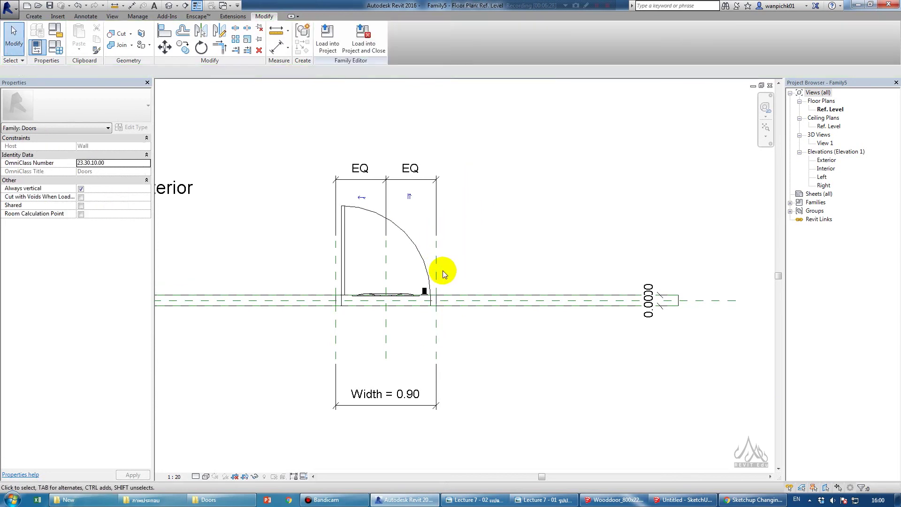
Step: Show the door family in the default 3D view with Realistic visual style, orbiting around it
{"action": "middle_click_drag", "start_coordinate": [395, 321], "coordinate": [416, 364]}
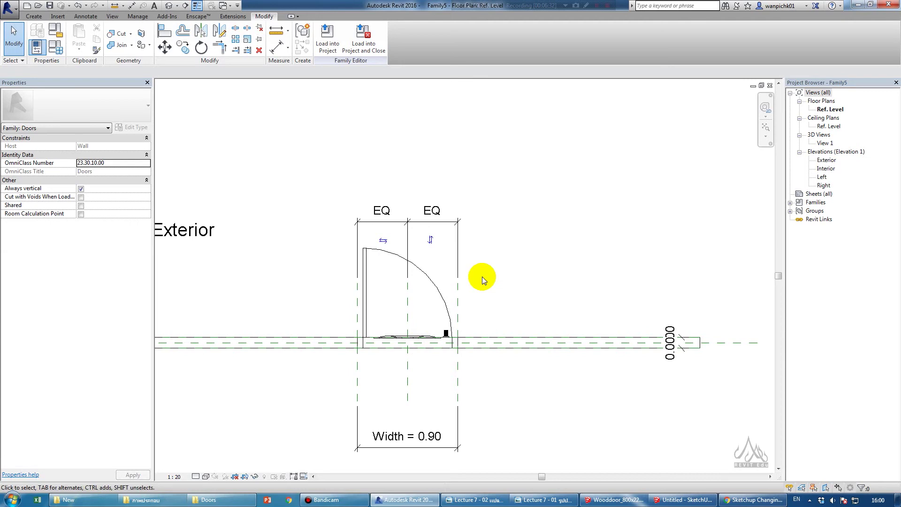
{"action": "left_click", "coordinate": [168, 6]}
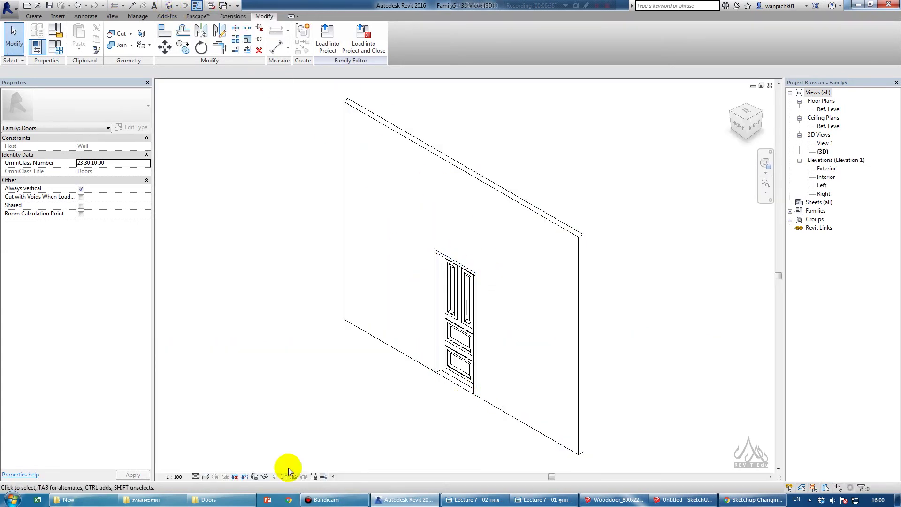
{"action": "left_click", "coordinate": [205, 476]}
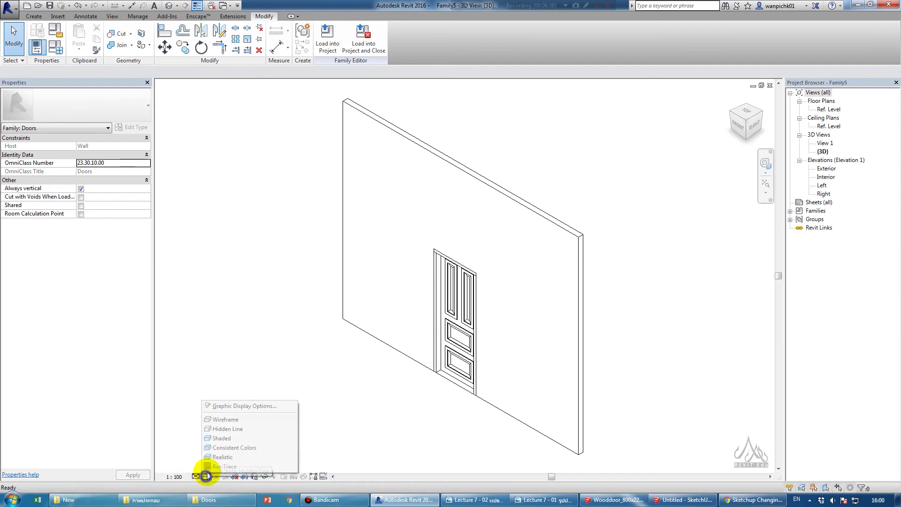
{"action": "left_click", "coordinate": [220, 448]}
{"action": "mouse_move", "coordinate": [450, 416]}
{"action": "middle_mouse_down", "text": "shift"}
{"action": "mouse_move", "coordinate": [484, 396]}
{"action": "mouse_move", "coordinate": [221, 368]}
{"action": "mouse_move", "coordinate": [569, 456]}
{"action": "mouse_move", "coordinate": [569, 346]}
{"action": "mouse_move", "coordinate": [613, 315]}
{"action": "mouse_move", "coordinate": [416, 413]}
{"action": "mouse_move", "coordinate": [694, 393]}
{"action": "mouse_move", "coordinate": [435, 407]}
{"action": "mouse_move", "coordinate": [620, 431]}
{"action": "mouse_move", "coordinate": [346, 422]}
{"action": "mouse_move", "coordinate": [488, 432]}
{"action": "mouse_move", "coordinate": [479, 379]}
{"action": "mouse_move", "coordinate": [423, 428]}
{"action": "middle_mouse_up", "text": "shift"}
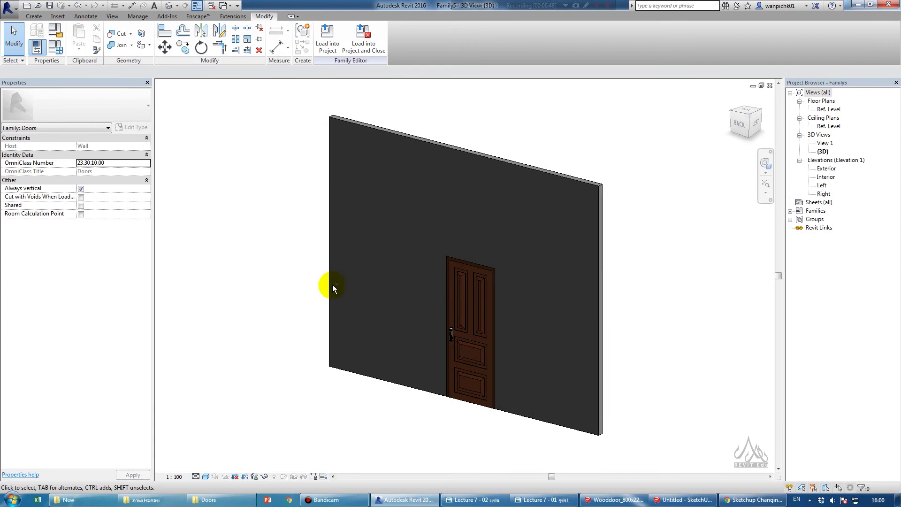
{"action": "mouse_move", "coordinate": [333, 286]}
{"action": "middle_mouse_down", "text": "shift"}
{"action": "mouse_move", "coordinate": [499, 288]}
{"action": "mouse_move", "coordinate": [89, 71]}
{"action": "middle_mouse_up", "text": "shift"}
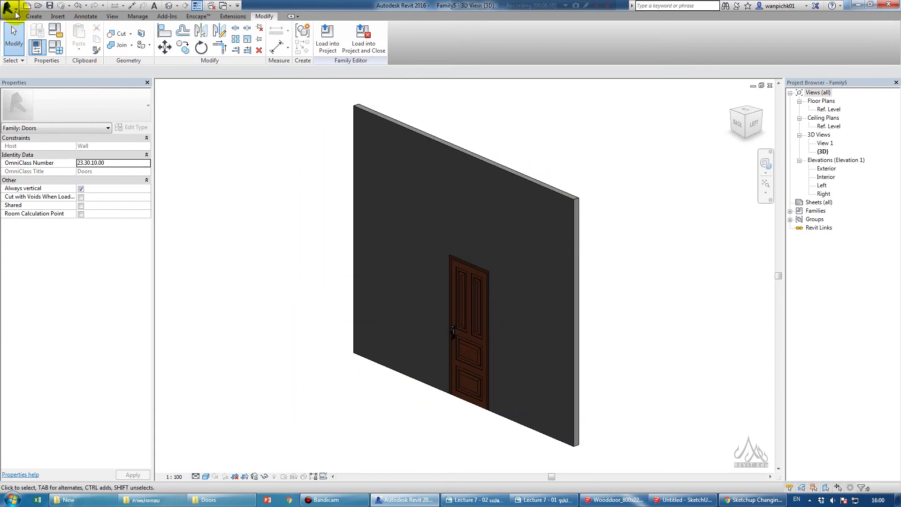
Step: Save the family as 'Door Import' in the Doors folder
{"action": "left_click", "coordinate": [10, 9]}
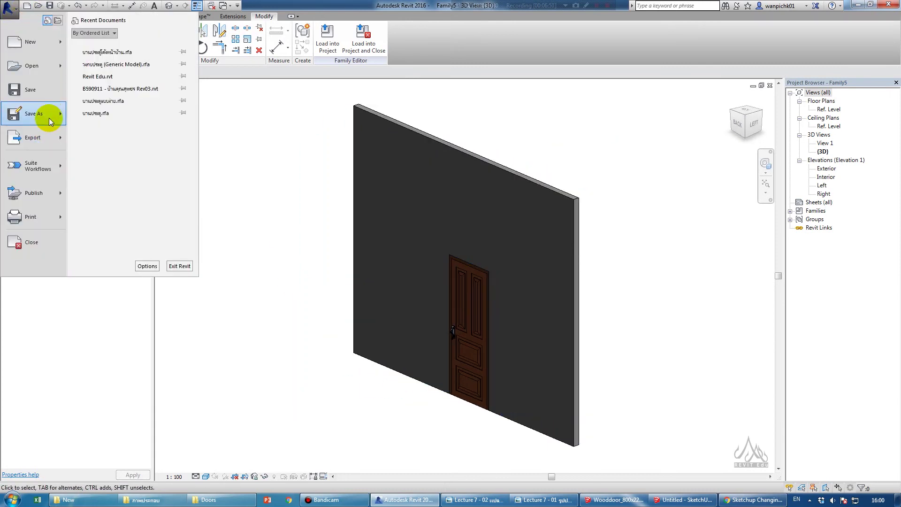
{"action": "mouse_move", "coordinate": [33, 113]}
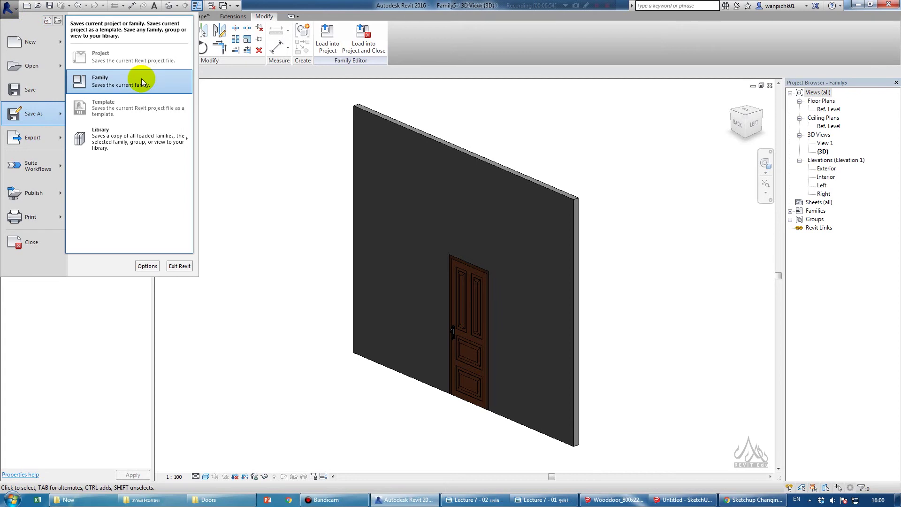
{"action": "left_click", "coordinate": [141, 78]}
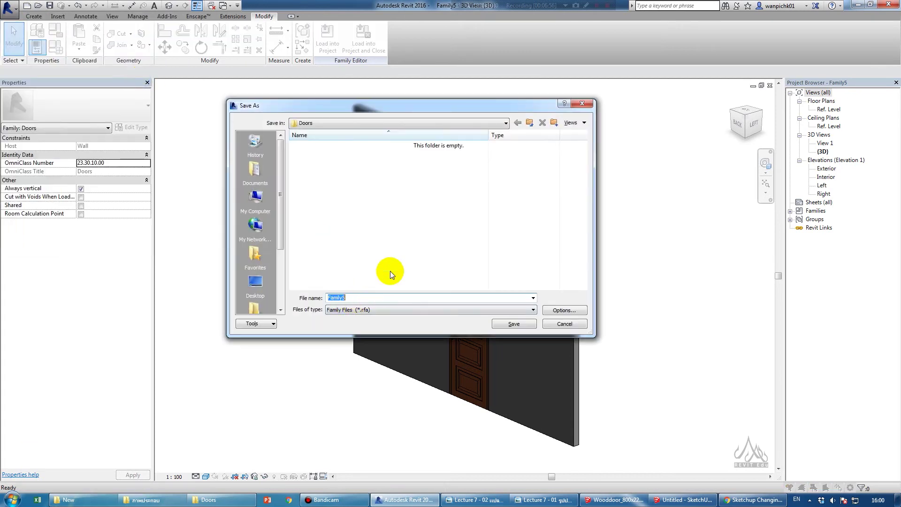
{"action": "left_click", "coordinate": [494, 121]}
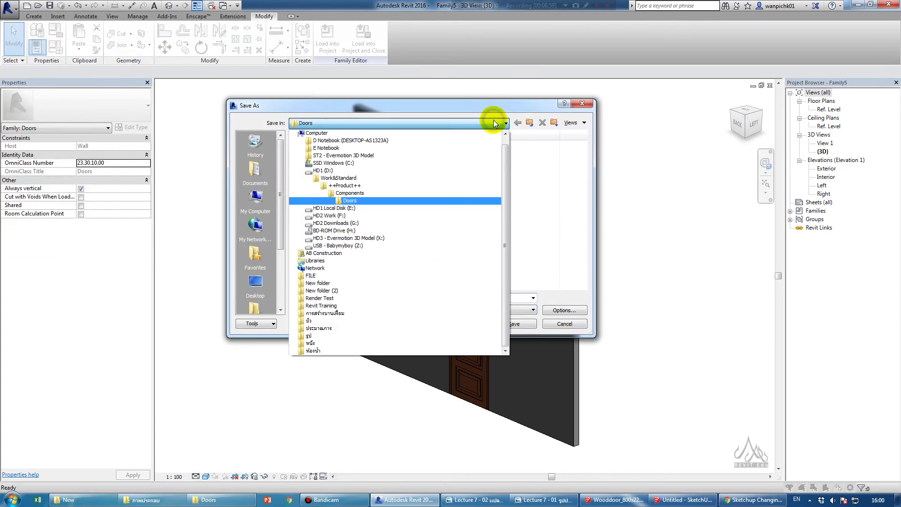
{"action": "left_click", "coordinate": [494, 123]}
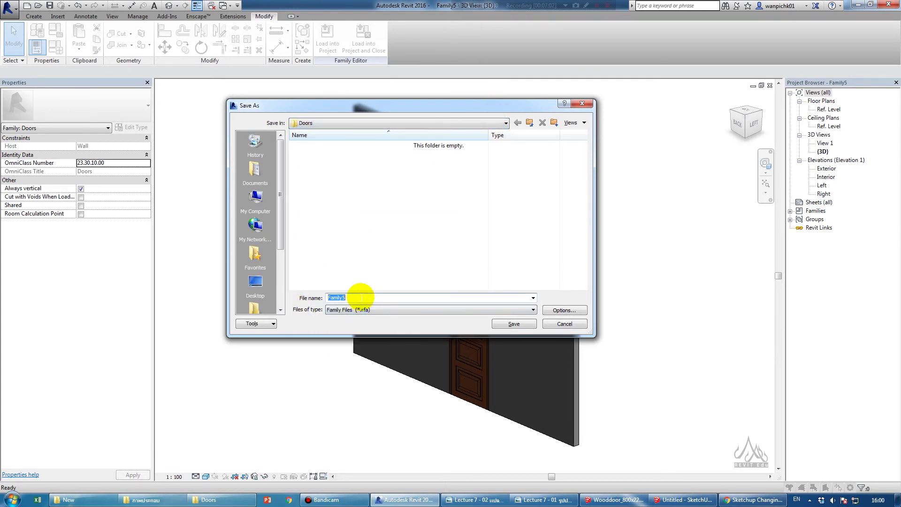
{"action": "type", "text": "Doo"}
{"action": "type", "text": "r Impor"}
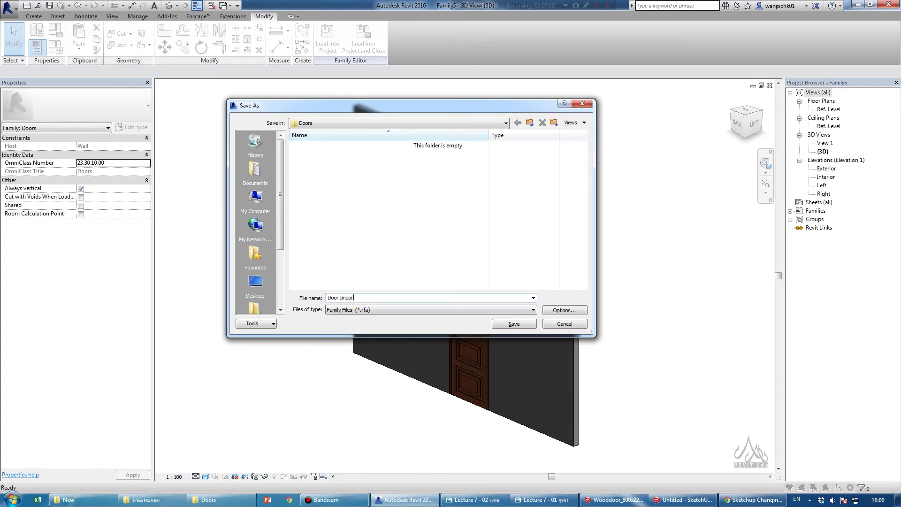
{"action": "left_click", "coordinate": [35, 143]}
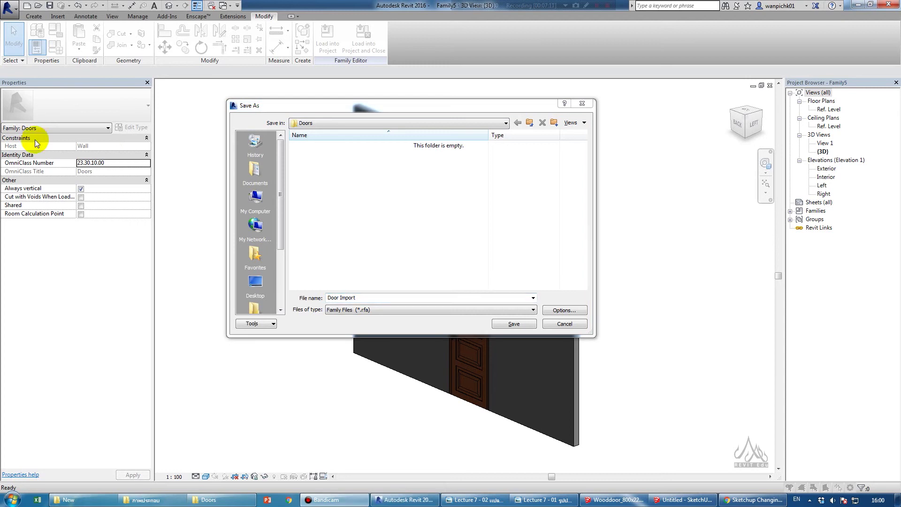
{"action": "left_click", "coordinate": [363, 297]}
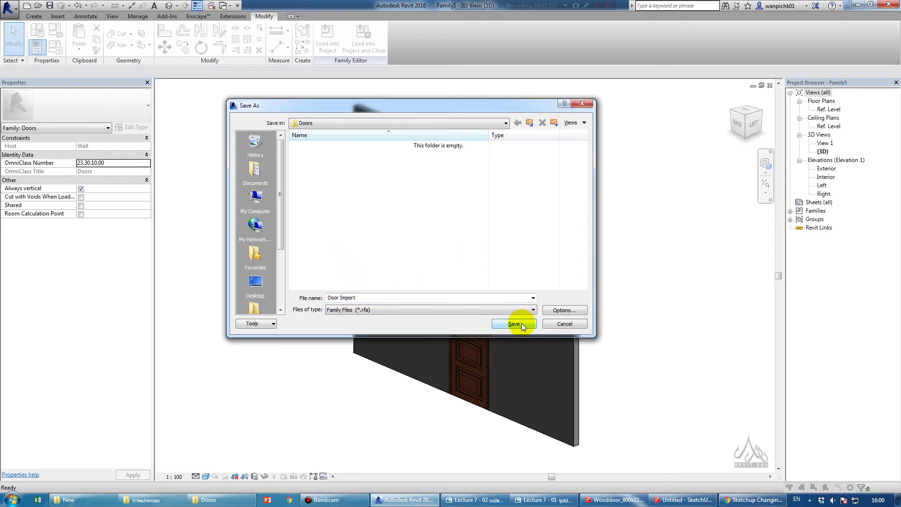
{"action": "left_click", "coordinate": [517, 324]}
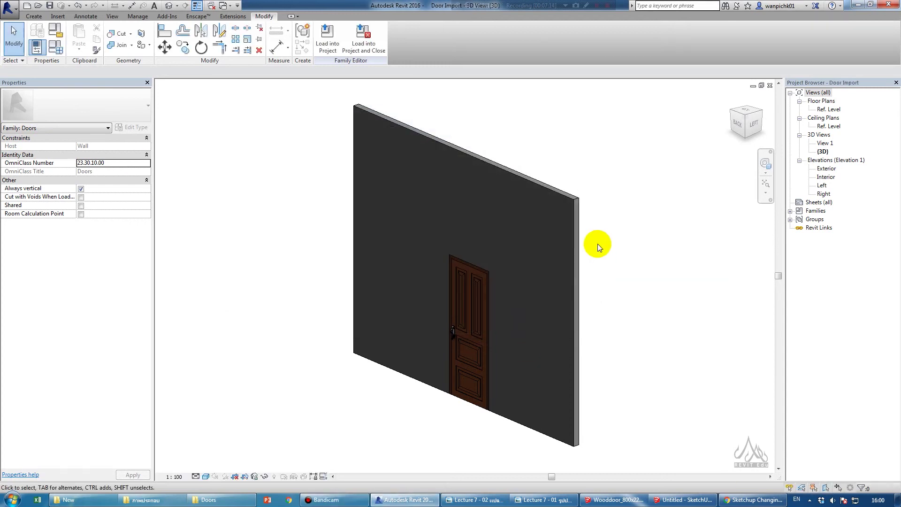
{"action": "left_click", "coordinate": [326, 36]}
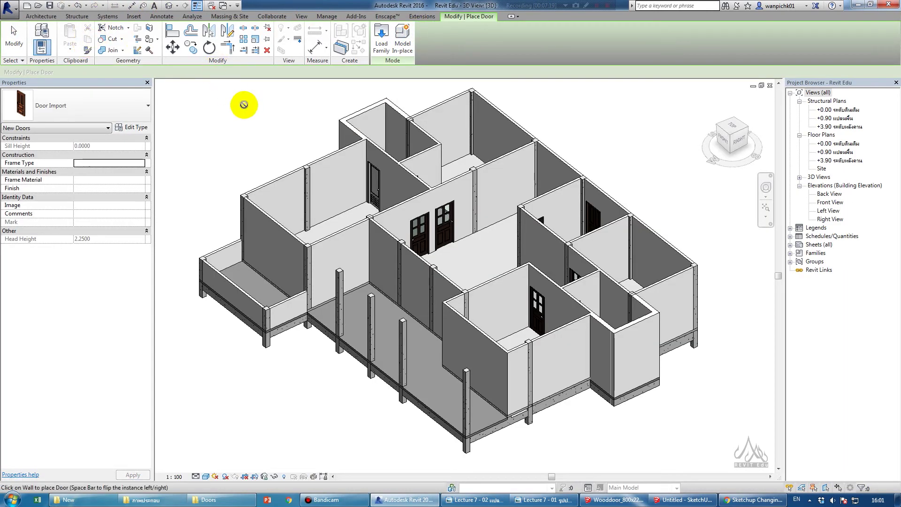
Step: Place the Door Import door in the balcony wall and orbit to inspect it
{"action": "scroll", "coordinate": [256, 268], "scroll_direction": "up", "scroll_amount": 2}
{"action": "scroll", "coordinate": [256, 268], "scroll_direction": "up", "scroll_amount": 1}
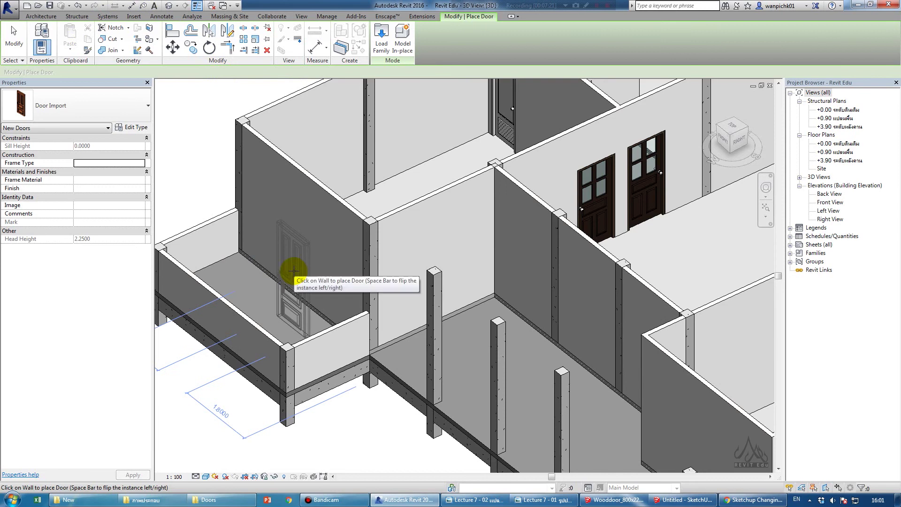
{"action": "left_click", "coordinate": [298, 252]}
{"action": "key", "text": "Escape"}
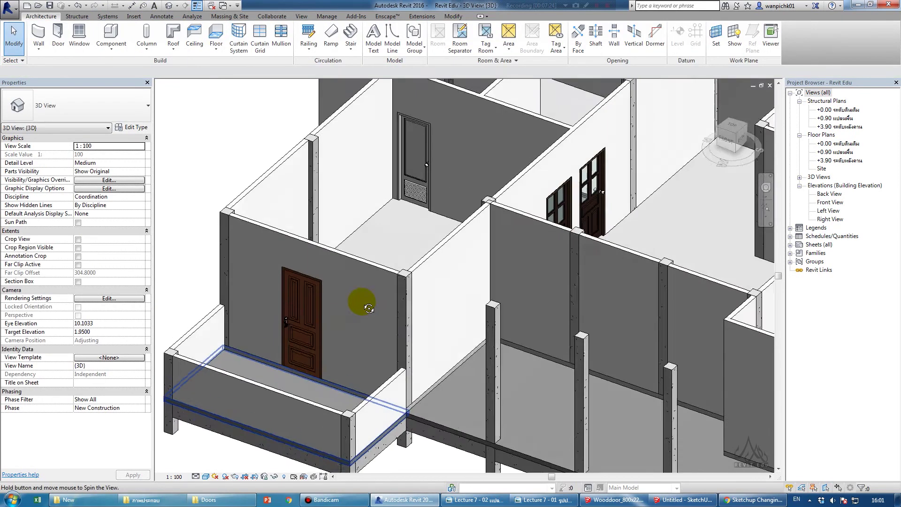
{"action": "mouse_move", "coordinate": [299, 316]}
{"action": "middle_mouse_down", "text": "shift"}
{"action": "mouse_move", "coordinate": [392, 298]}
{"action": "mouse_move", "coordinate": [381, 413]}
{"action": "mouse_move", "coordinate": [443, 404]}
{"action": "mouse_move", "coordinate": [185, 466]}
{"action": "mouse_move", "coordinate": [164, 392]}
{"action": "mouse_move", "coordinate": [294, 419]}
{"action": "mouse_move", "coordinate": [603, 361]}
{"action": "mouse_move", "coordinate": [545, 373]}
{"action": "middle_mouse_up", "text": "shift"}
{"action": "scroll", "coordinate": [432, 313], "scroll_direction": "up", "scroll_amount": 2}
{"action": "left_click", "coordinate": [432, 314]}
{"action": "scroll", "coordinate": [432, 313], "scroll_direction": "down", "scroll_amount": 3}
{"action": "key", "text": "Escape"}
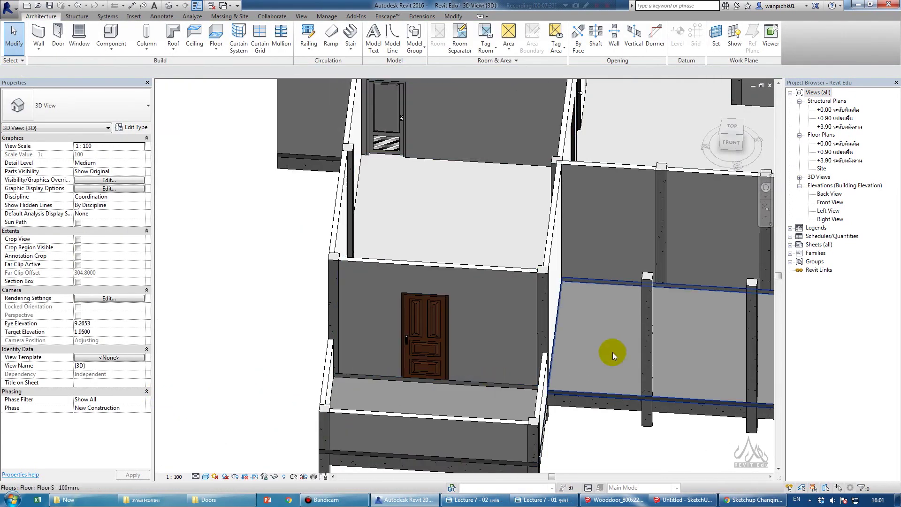
Step: Open the +0.90 structural plan and pan around the door near grid B
{"action": "double_click", "coordinate": [843, 119]}
{"action": "scroll", "coordinate": [357, 303], "scroll_direction": "up", "scroll_amount": 2}
{"action": "scroll", "coordinate": [375, 305], "scroll_direction": "up", "scroll_amount": 2}
{"action": "scroll", "coordinate": [376, 305], "scroll_direction": "up", "scroll_amount": 3}
{"action": "scroll", "coordinate": [353, 297], "scroll_direction": "up", "scroll_amount": 1}
{"action": "middle_click_drag", "start_coordinate": [382, 294], "coordinate": [348, 374]}
{"action": "scroll", "coordinate": [634, 383], "scroll_direction": "down", "scroll_amount": 2}
{"action": "scroll", "coordinate": [620, 373], "scroll_direction": "down", "scroll_amount": 2}
{"action": "middle_click_drag", "start_coordinate": [619, 373], "coordinate": [480, 395]}
{"action": "scroll", "coordinate": [469, 403], "scroll_direction": "down", "scroll_amount": 2}
{"action": "scroll", "coordinate": [382, 438], "scroll_direction": "down", "scroll_amount": 2}
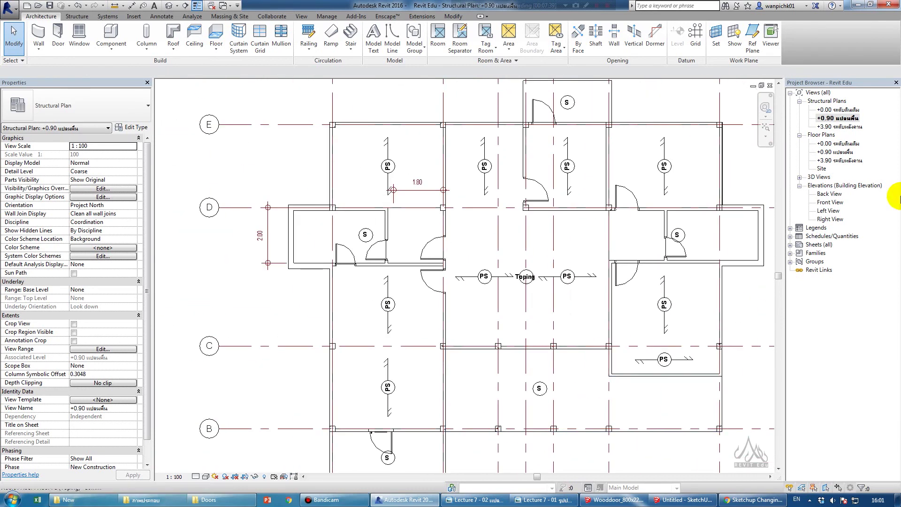
Step: Open the +0.90 floor plan from the Project Browser
{"action": "left_click", "coordinate": [839, 153]}
{"action": "double_click", "coordinate": [840, 153]}
{"action": "scroll", "coordinate": [381, 401], "scroll_direction": "up", "scroll_amount": 2}
{"action": "scroll", "coordinate": [404, 400], "scroll_direction": "up", "scroll_amount": 2}
{"action": "middle_click_drag", "start_coordinate": [480, 412], "coordinate": [446, 452]}
{"action": "scroll", "coordinate": [446, 452], "scroll_direction": "down", "scroll_amount": 2}
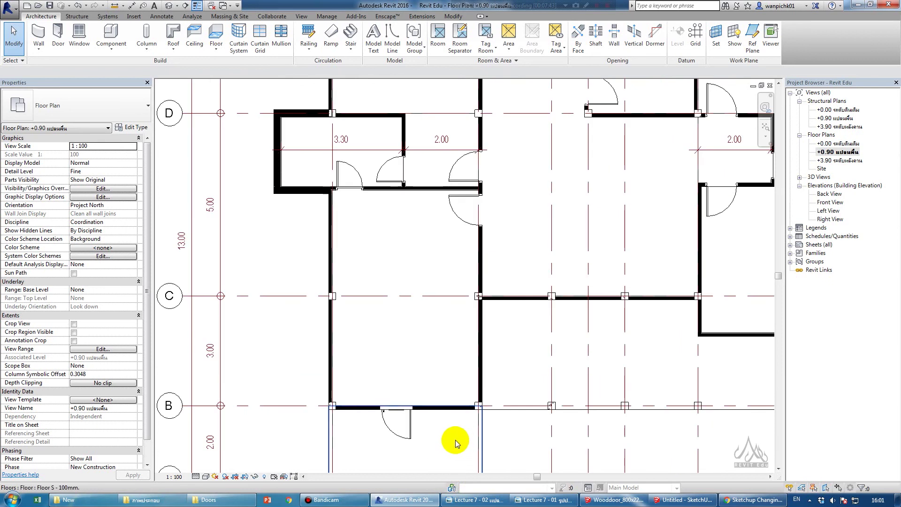
Step: Zoom to the Door Import door near grid B and select it
{"action": "scroll", "coordinate": [397, 436], "scroll_direction": "up", "scroll_amount": 2}
{"action": "scroll", "coordinate": [395, 436], "scroll_direction": "up", "scroll_amount": 1}
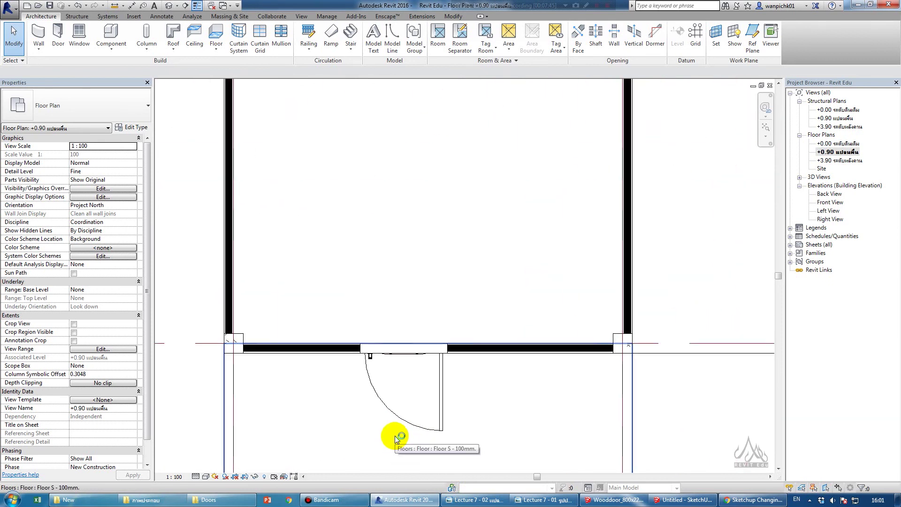
{"action": "scroll", "coordinate": [398, 429], "scroll_direction": "up", "scroll_amount": 1}
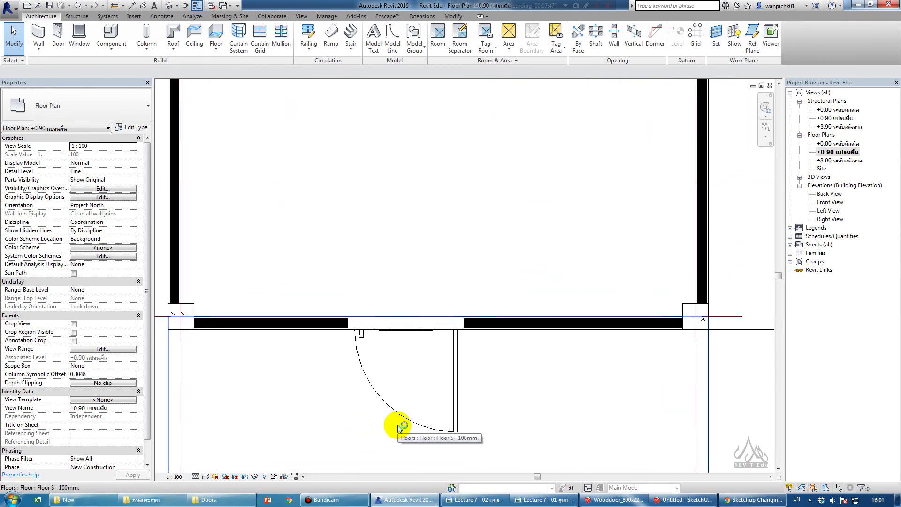
{"action": "scroll", "coordinate": [386, 352], "scroll_direction": "up", "scroll_amount": 1}
{"action": "scroll", "coordinate": [361, 305], "scroll_direction": "up", "scroll_amount": 1}
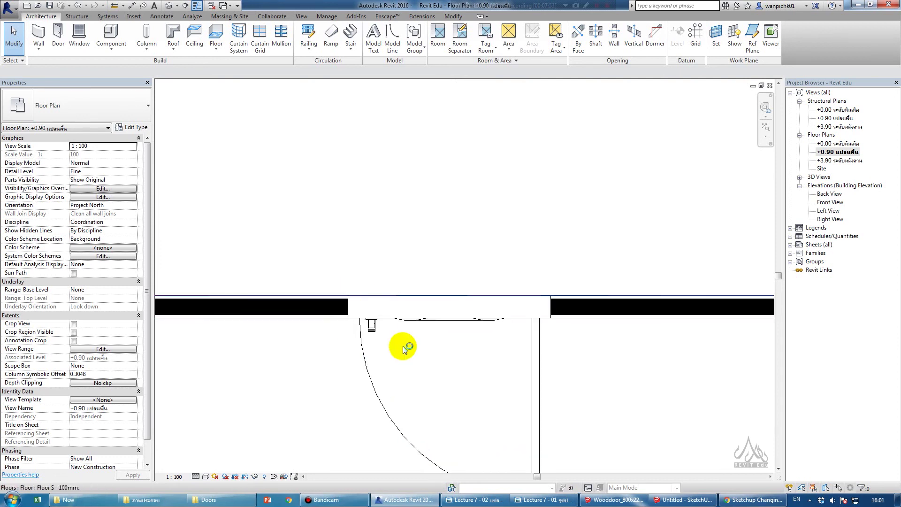
{"action": "middle_click_drag", "start_coordinate": [524, 330], "coordinate": [500, 285]}
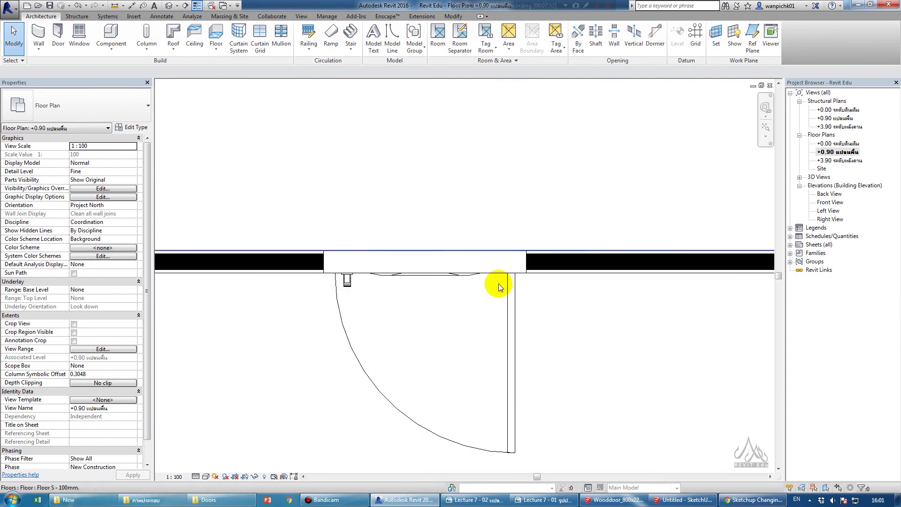
{"action": "left_click", "coordinate": [401, 269]}
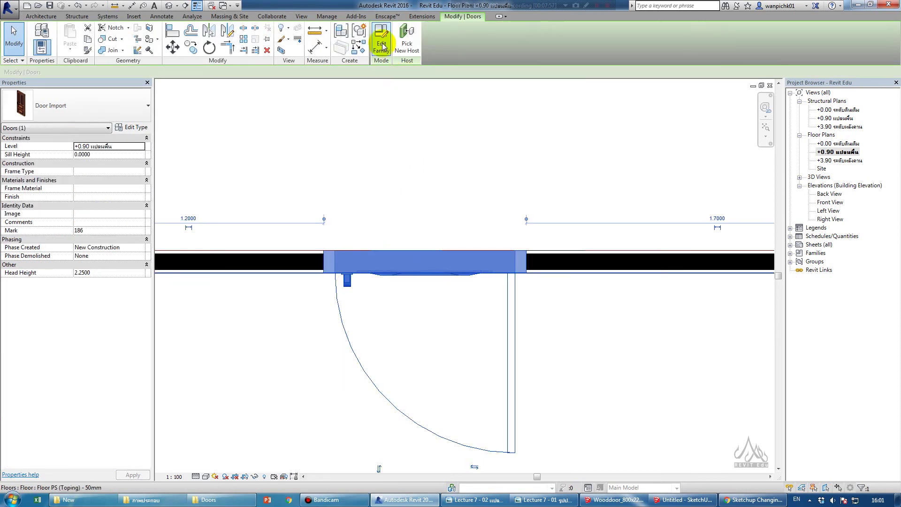
Step: Open the placed door's family for editing with the symbolic-line rectangle tool
{"action": "left_click", "coordinate": [381, 43]}
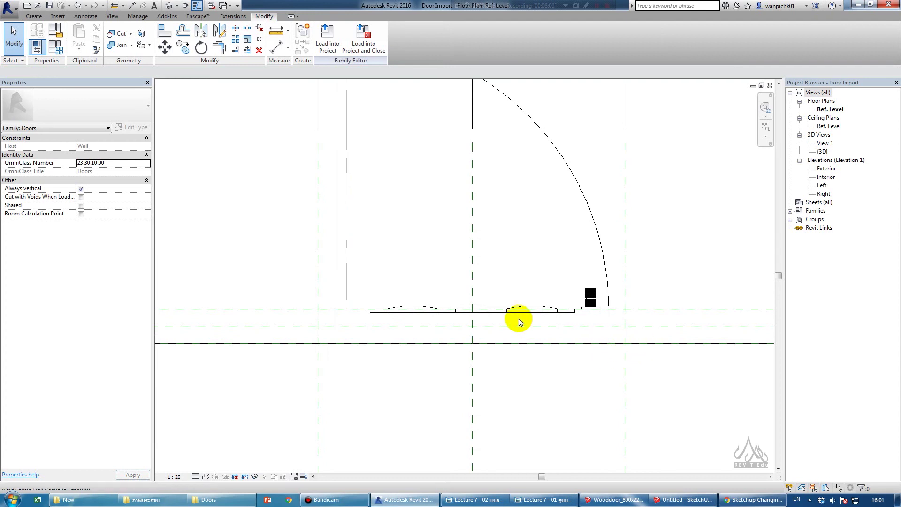
{"action": "left_click", "coordinate": [93, 19]}
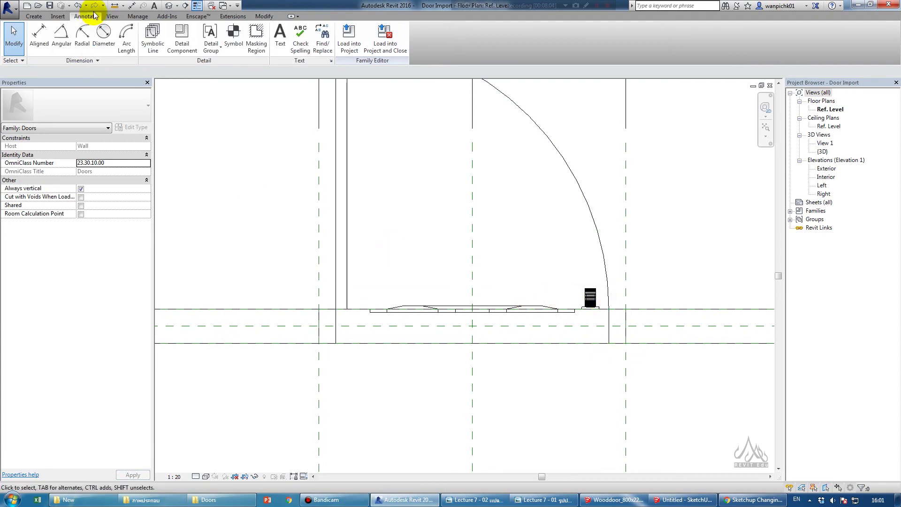
{"action": "left_click", "coordinate": [153, 38]}
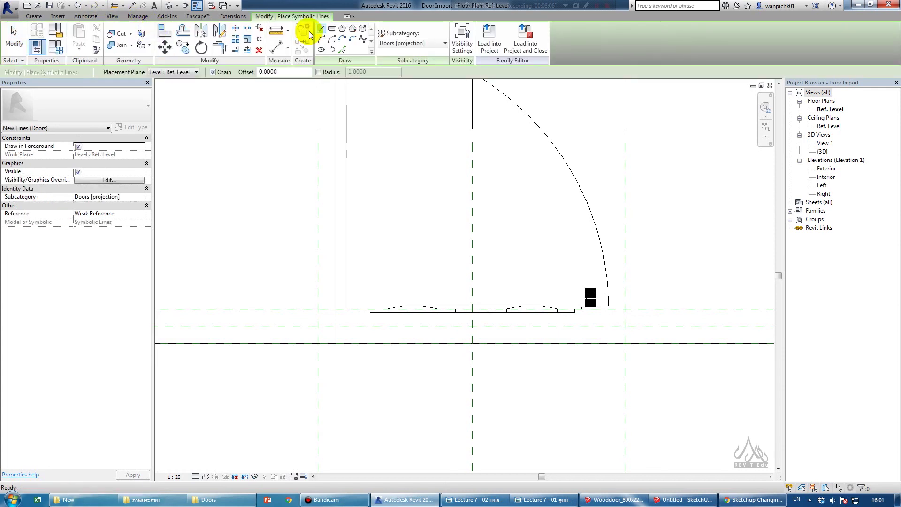
{"action": "left_click", "coordinate": [332, 29]}
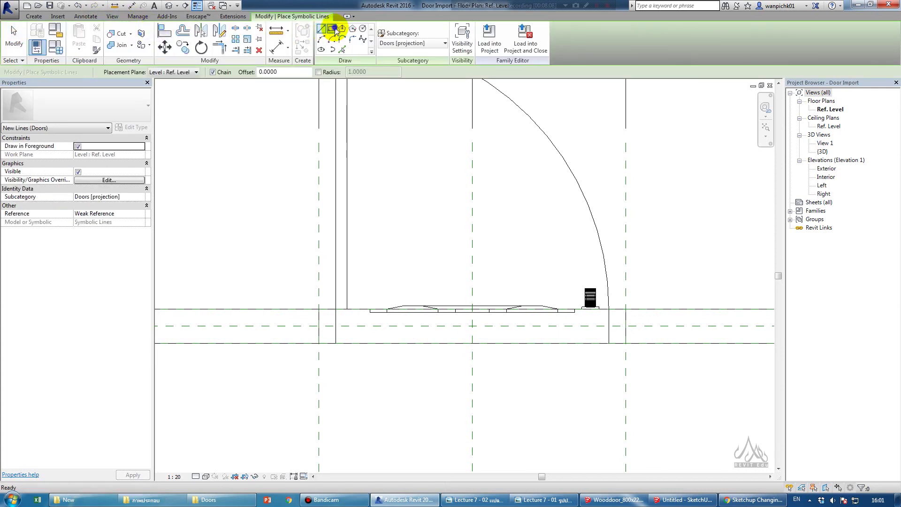
Step: Draw small symbolic-line rectangles at the left and right door jambs
{"action": "left_click", "coordinate": [319, 309]}
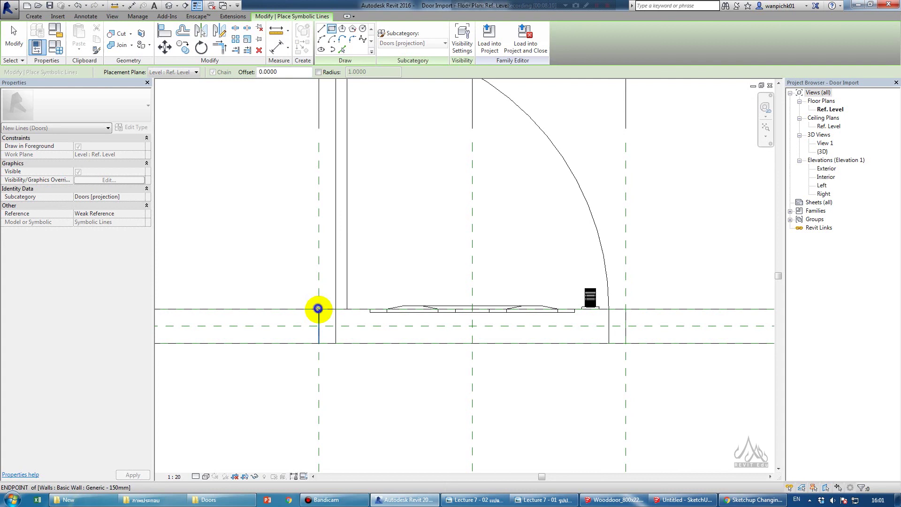
{"action": "left_click", "coordinate": [335, 343]}
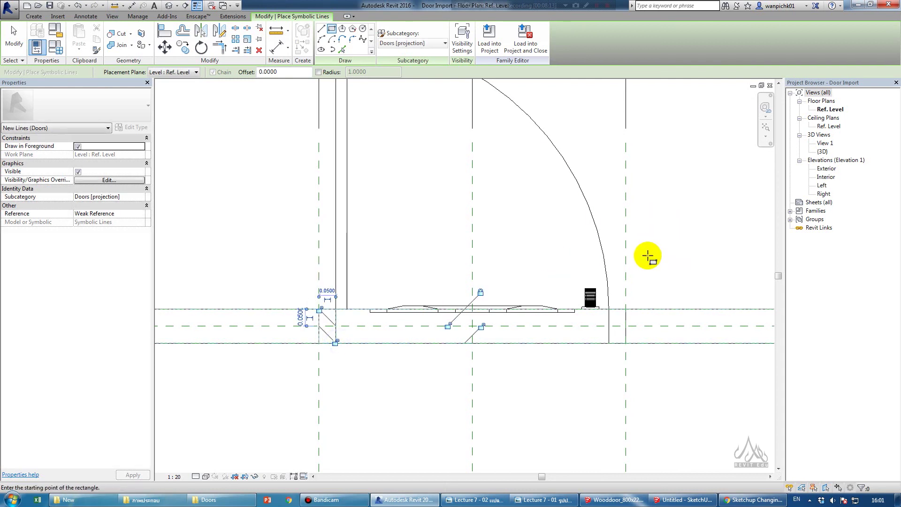
{"action": "left_click", "coordinate": [609, 310]}
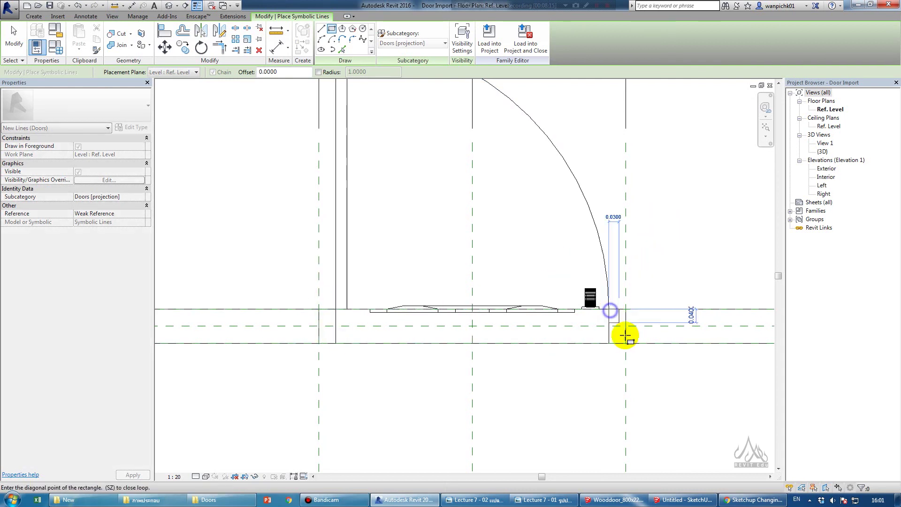
{"action": "left_click", "coordinate": [625, 343]}
{"action": "key", "text": "Escape"}
{"action": "key", "text": "Escape"}
{"action": "scroll", "coordinate": [492, 346], "scroll_direction": "down", "scroll_amount": 3}
{"action": "mouse_move", "coordinate": [452, 374]}
{"action": "middle_mouse_down"}
{"action": "mouse_move", "coordinate": [446, 282]}
{"action": "mouse_move", "coordinate": [415, 387]}
{"action": "mouse_move", "coordinate": [409, 294]}
{"action": "middle_mouse_up"}
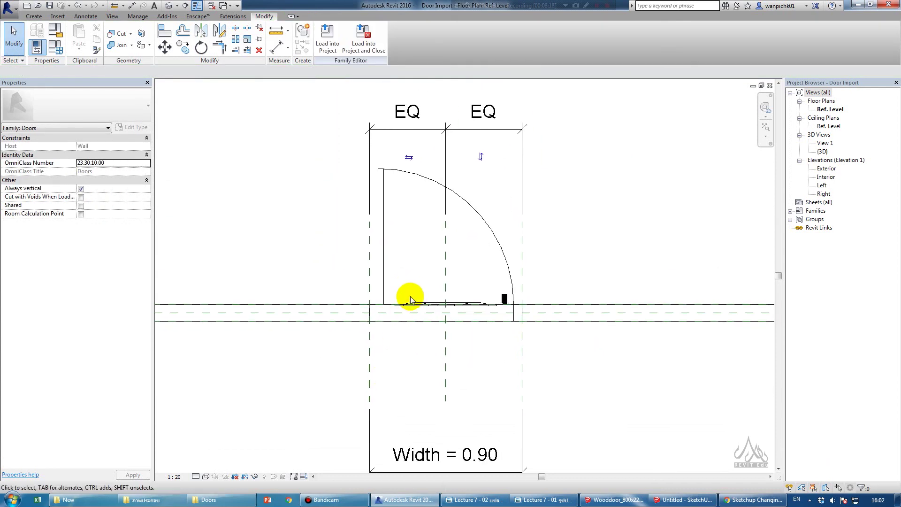
{"action": "scroll", "coordinate": [450, 295], "scroll_direction": "up", "scroll_amount": 2}
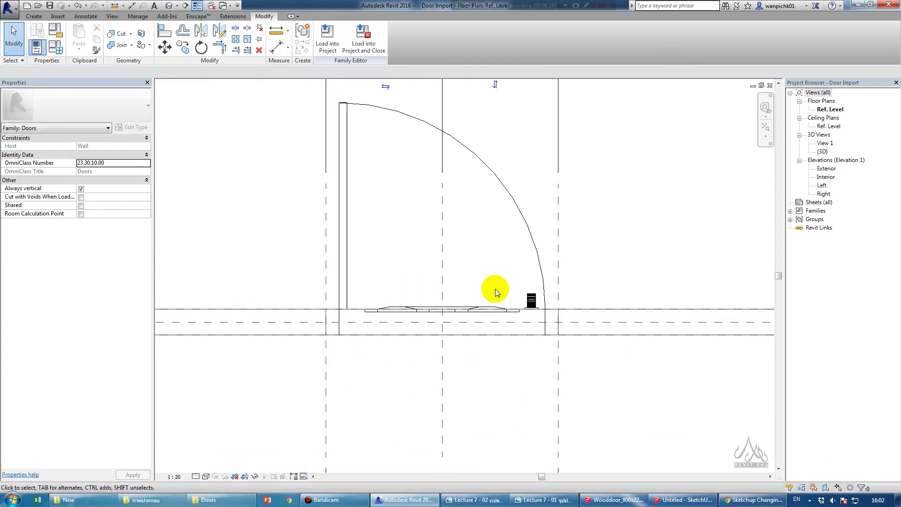
Step: Hide the imported SketchUp door in Plan/RCP, keeping Front/Back and Left/Right visibility
{"action": "left_click", "coordinate": [535, 301]}
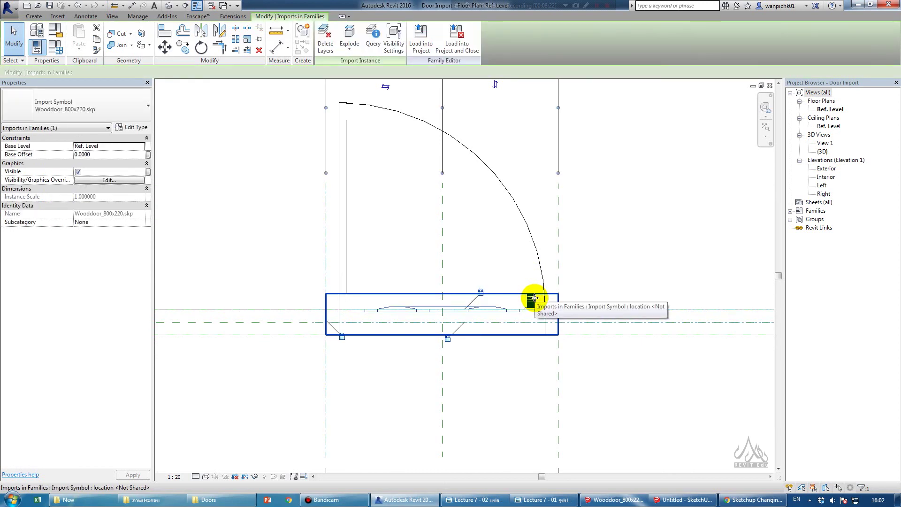
{"action": "left_click", "coordinate": [110, 181]}
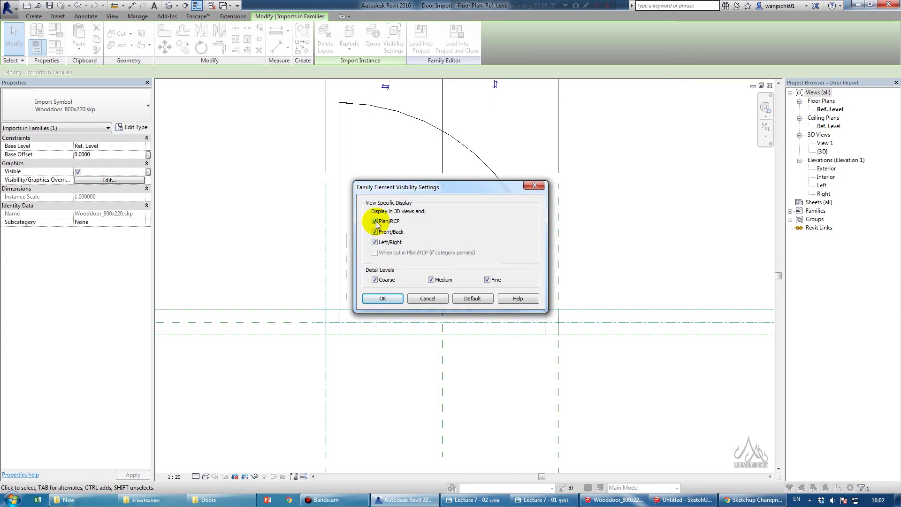
{"action": "left_click", "coordinate": [382, 299]}
{"action": "left_click", "coordinate": [379, 392]}
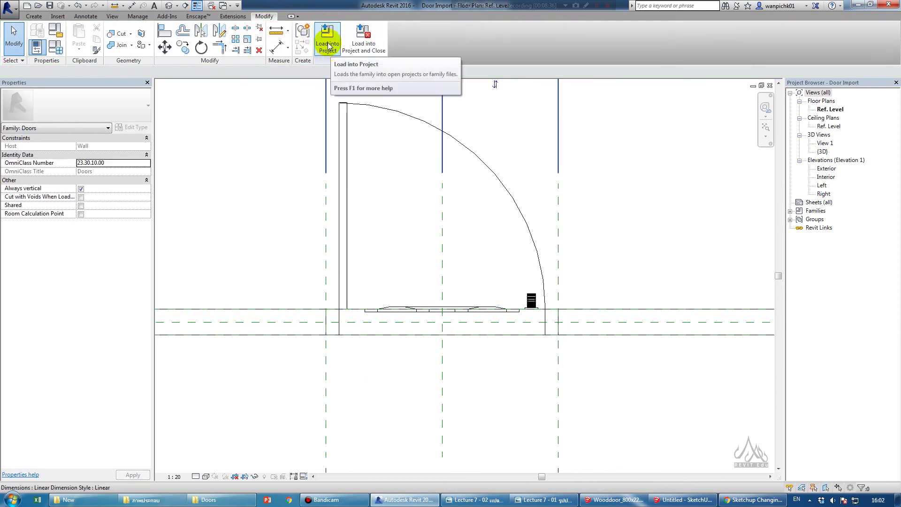
Step: Reload Door Import into the house project, overwriting the old version, and view it in 3D
{"action": "left_click", "coordinate": [331, 52]}
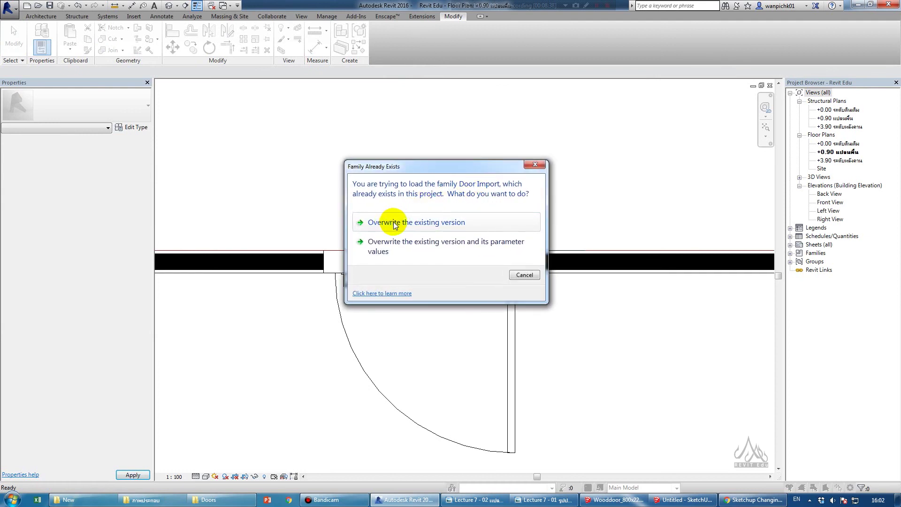
{"action": "left_click", "coordinate": [413, 223]}
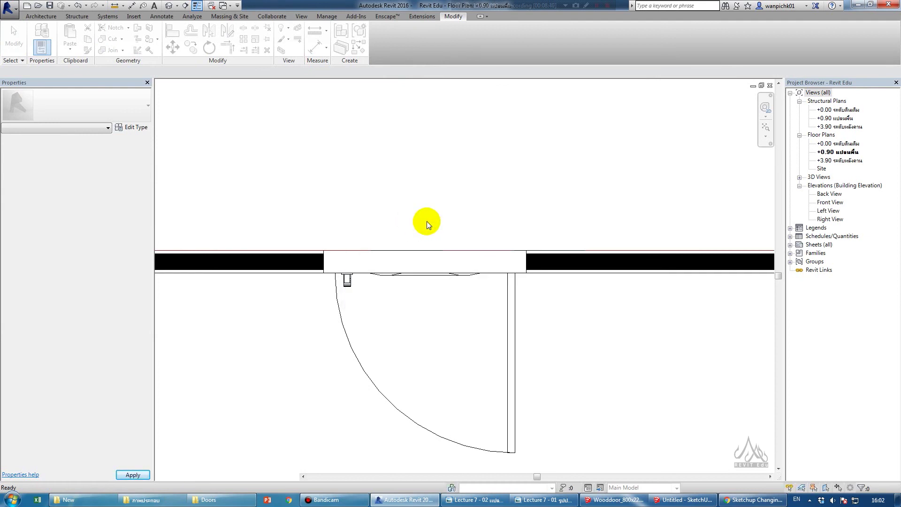
{"action": "scroll", "coordinate": [588, 340], "scroll_direction": "down", "scroll_amount": 1}
{"action": "scroll", "coordinate": [598, 251], "scroll_direction": "down", "scroll_amount": 1}
{"action": "scroll", "coordinate": [542, 298], "scroll_direction": "down", "scroll_amount": 2}
{"action": "scroll", "coordinate": [542, 299], "scroll_direction": "down", "scroll_amount": 3}
{"action": "scroll", "coordinate": [486, 432], "scroll_direction": "down", "scroll_amount": 1}
{"action": "scroll", "coordinate": [468, 437], "scroll_direction": "up", "scroll_amount": 4}
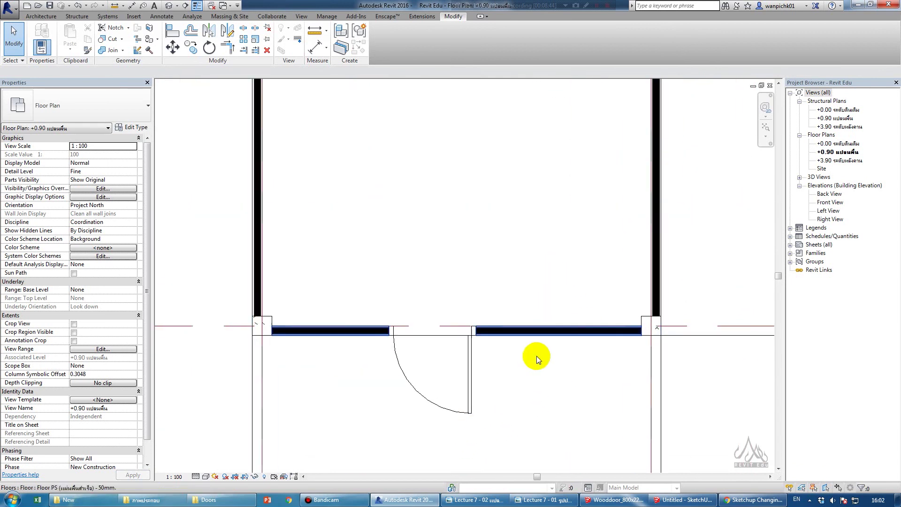
{"action": "middle_click_drag", "start_coordinate": [542, 373], "coordinate": [530, 316]}
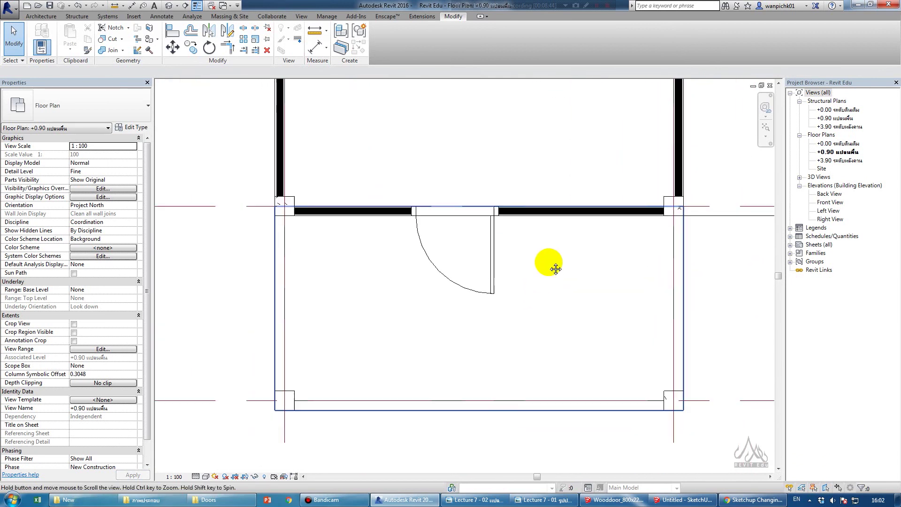
{"action": "left_click", "coordinate": [167, 8]}
{"action": "mouse_move", "coordinate": [557, 408]}
{"action": "middle_mouse_down", "text": "shift"}
{"action": "mouse_move", "coordinate": [501, 319]}
{"action": "mouse_move", "coordinate": [614, 257]}
{"action": "mouse_move", "coordinate": [640, 356]}
{"action": "mouse_move", "coordinate": [478, 424]}
{"action": "mouse_move", "coordinate": [539, 382]}
{"action": "mouse_move", "coordinate": [498, 432]}
{"action": "middle_mouse_up", "text": "shift"}
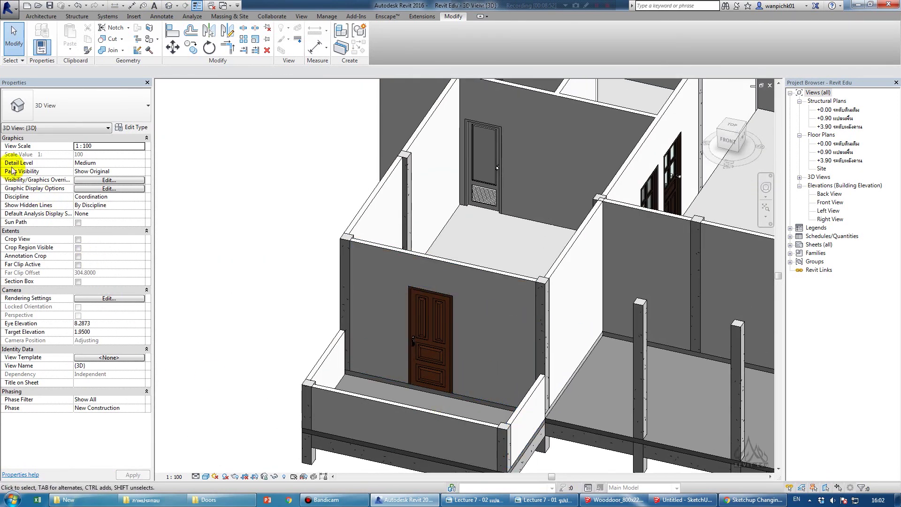